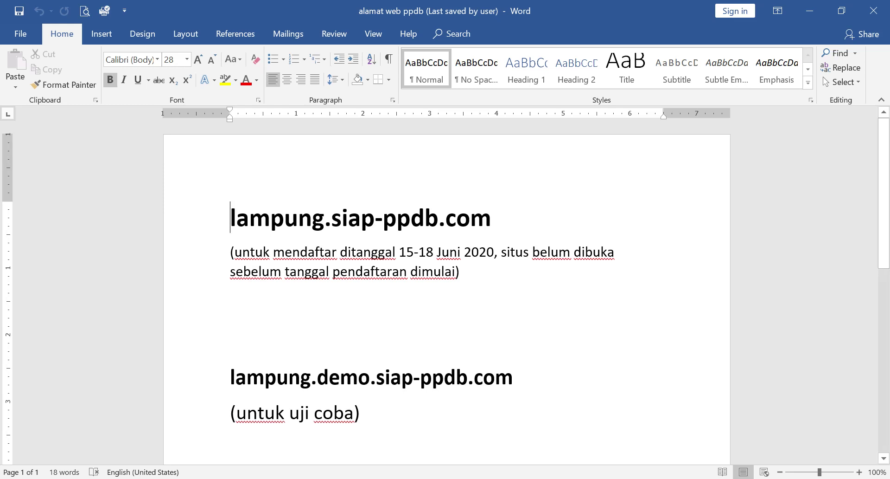
Step: Highlight the registration dates 15-18 Juni 2020 in the document, then clear the selection
left_click(230, 339)
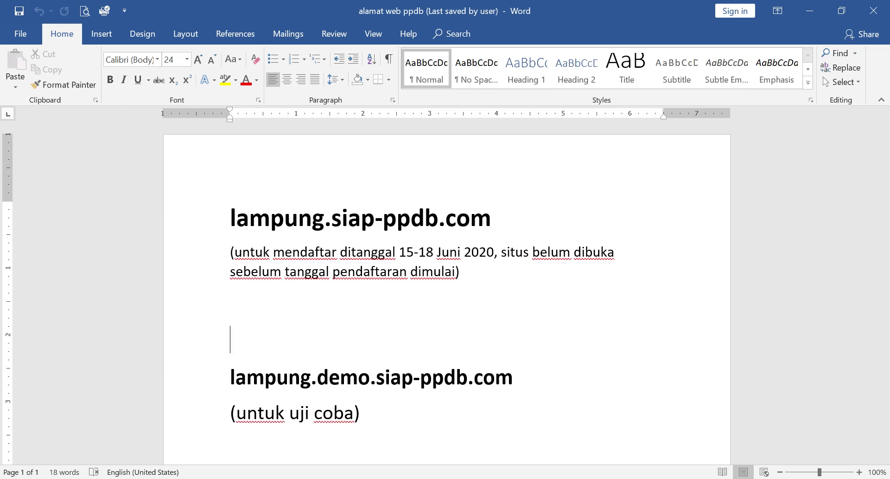
left_click_drag(399, 252, 495, 252)
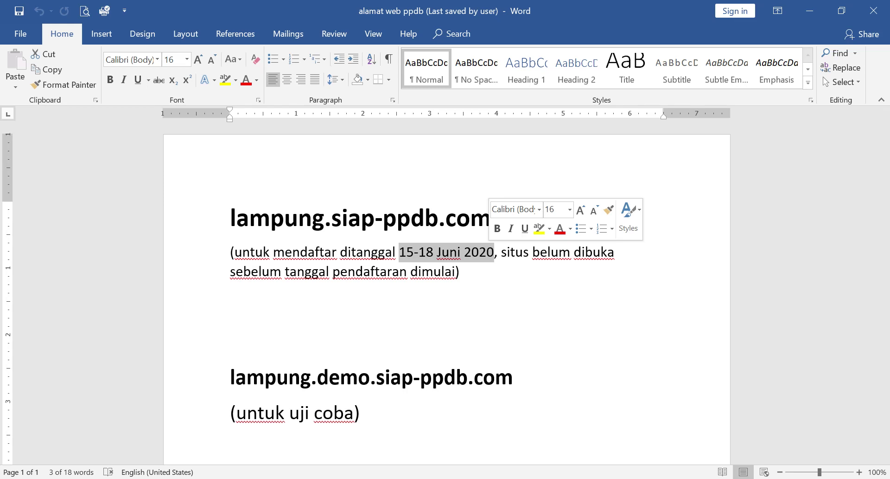
left_click(460, 271)
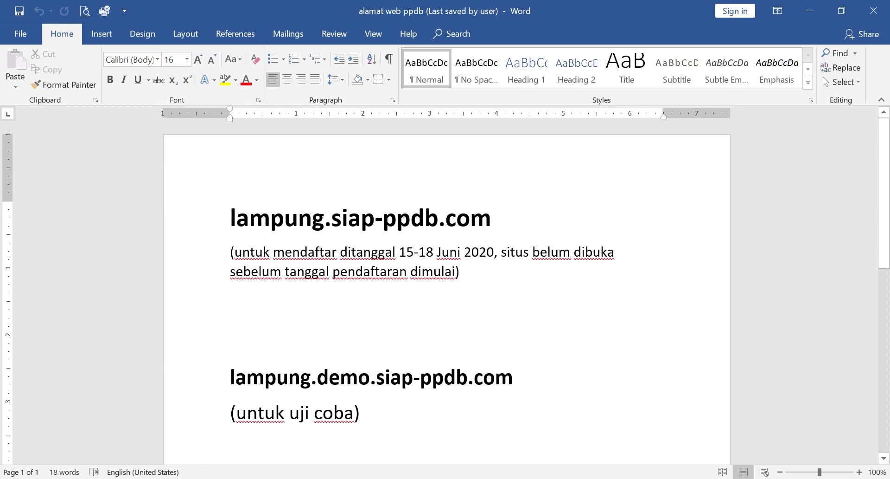
Step: Point out the lampung.siap-ppdb.com address, then select the demo address lampung.demo.siap-ppdb.com
left_click(492, 217)
key("Home")
key("shift+Right")
key("shift+Right")
key("shift+Right")
key("shift+Right")
key("shift+Right")
key("shift+Right")
key("shift+Right")
key("shift+Right")
key("shift+Right")
key("shift+Right")
key("shift+Right")
key("shift+Right")
key("shift+Right")
key("shift+Right")
key("shift+Right")
key("shift+Right")
key("shift+Right")
key("shift+Right")
key("shift+Right")
key("shift+Right")
key("shift+Left")
key("shift+Left")
key("shift+Left")
key("shift+Left")
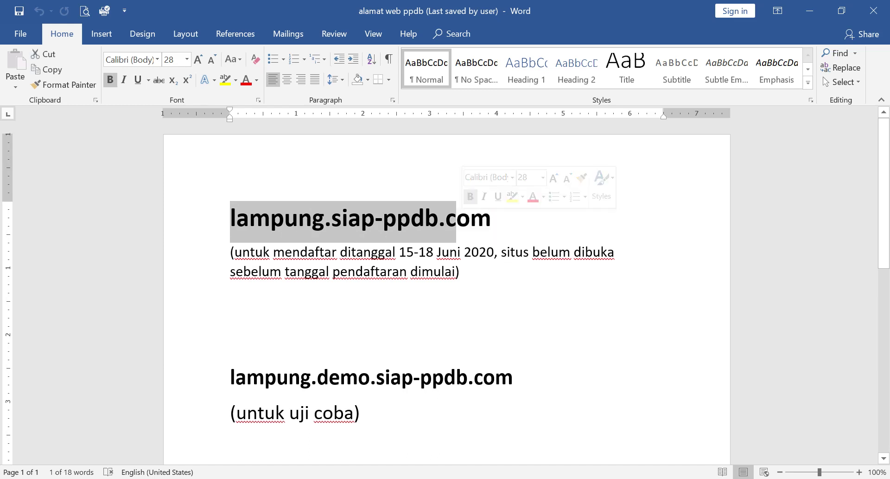
left_click(437, 252)
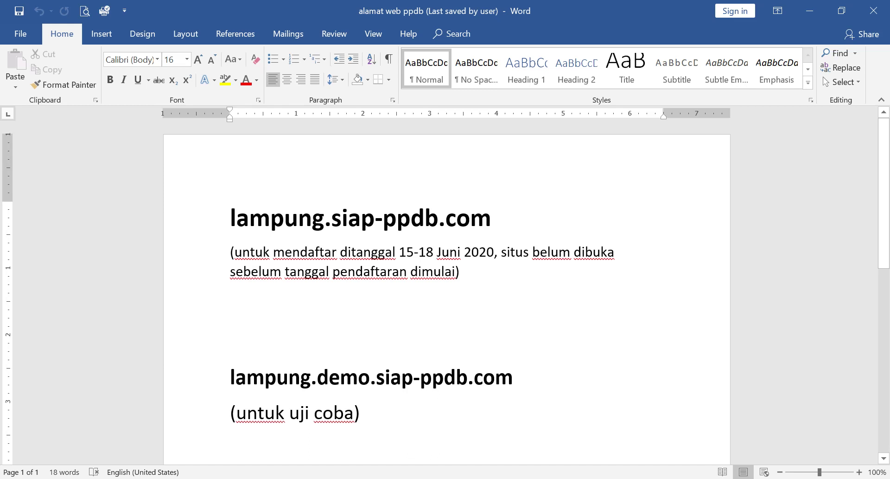
left_click(230, 377)
left_click_drag(230, 377, 514, 378)
key("ctrl+c")
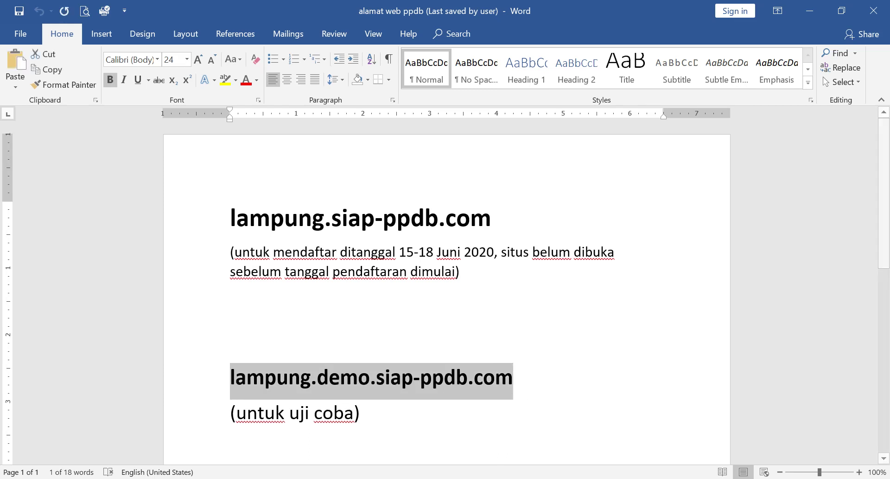
Step: Open lampung.demo.siap-ppdb.com in the browser and scroll to the SMA and SMK route cards
key("alt+Tab")
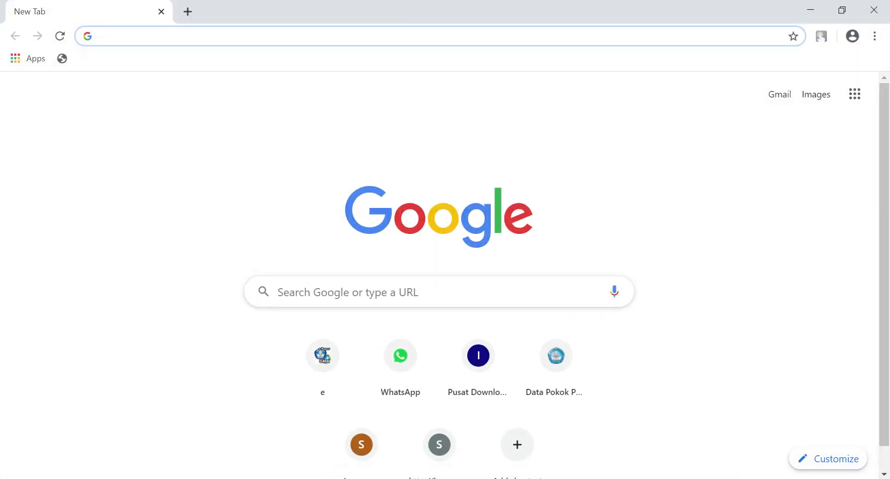
key("ctrl+v")
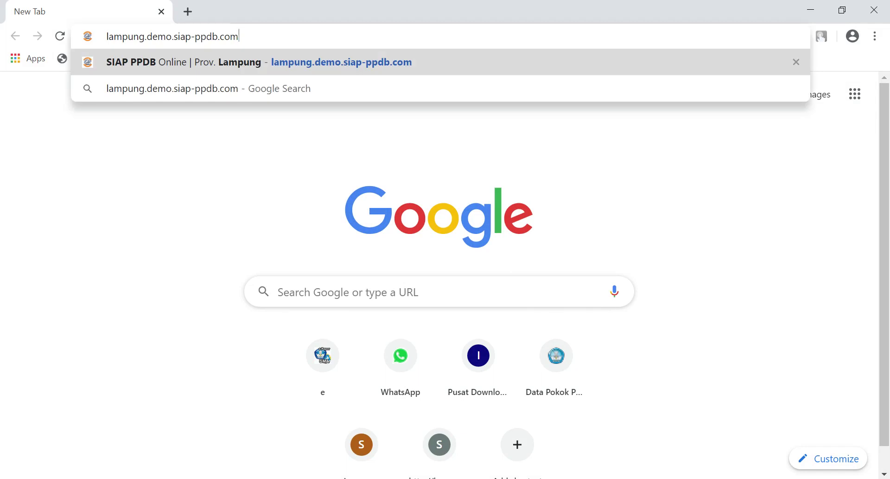
key("Return")
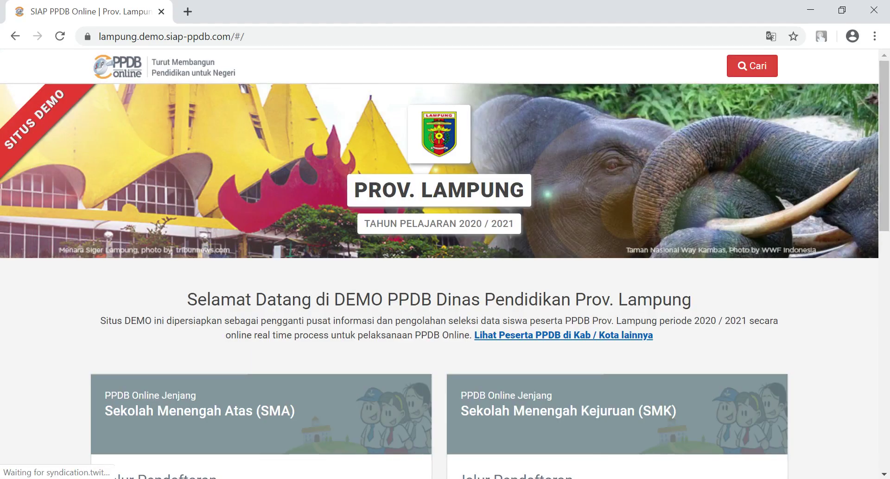
scroll(259, 301, "down", 5)
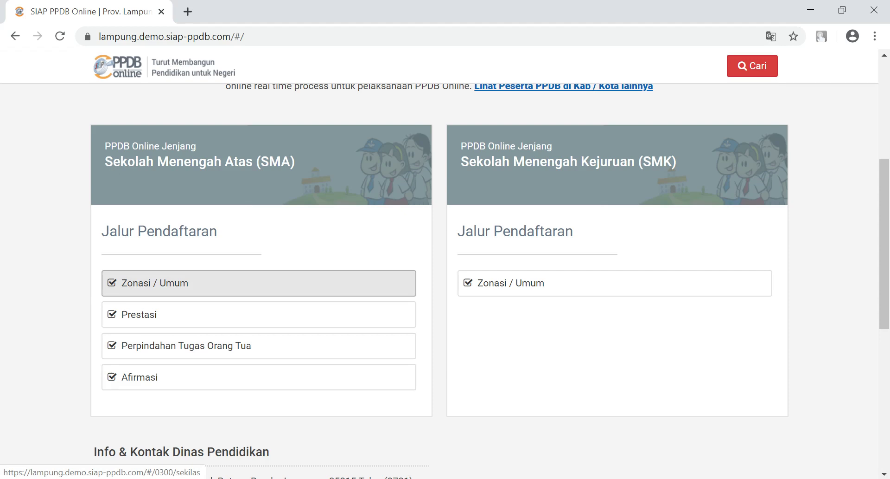
Step: Review the SMA Zonasi / Umum Persyaratan and Daftar Unduhan list, then return to its overview
left_click(186, 283)
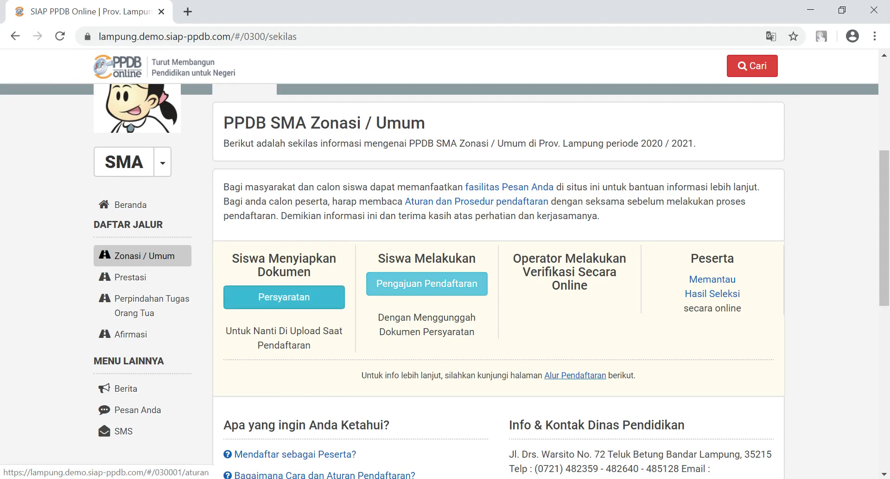
left_click(284, 297)
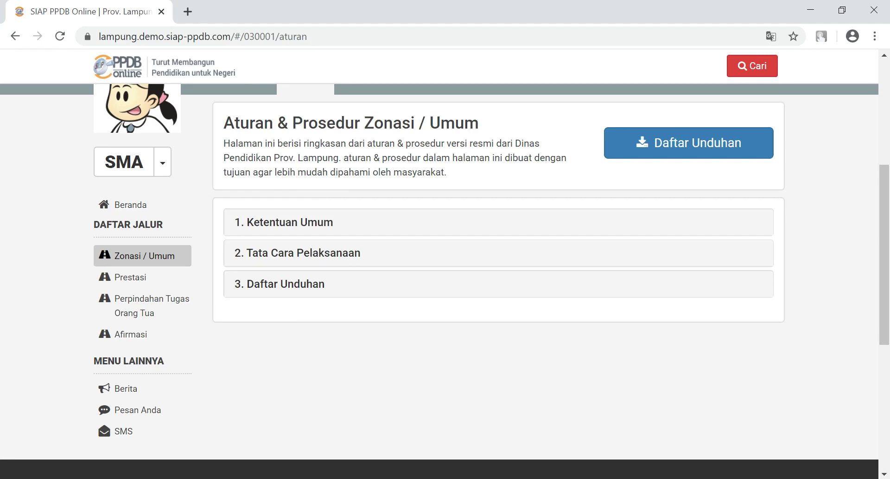
left_click(286, 284)
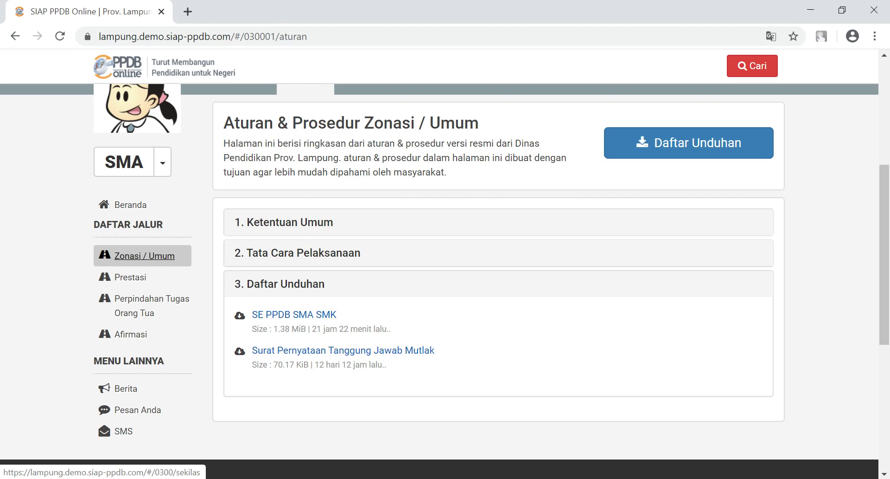
left_click(145, 256)
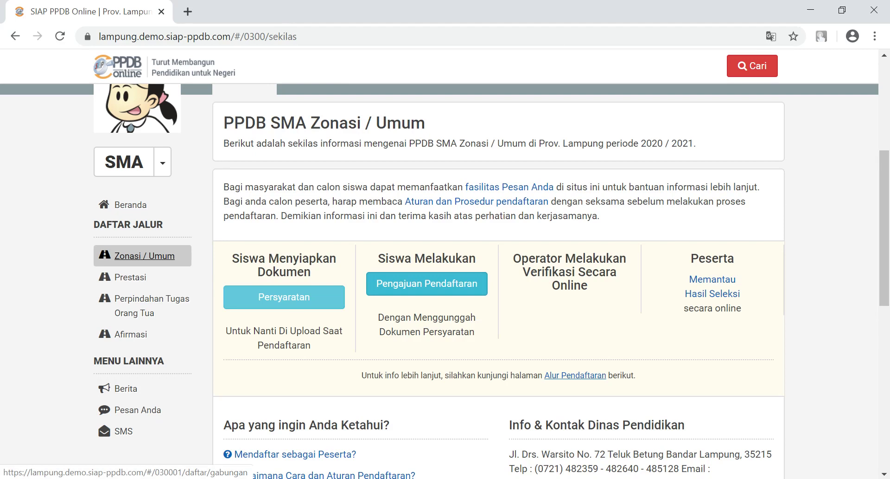
Step: Open the Zonasi / Umum Pengajuan Pendaftaran form and place the caret in Nomor SKHUN/No Ujian
left_click(427, 283)
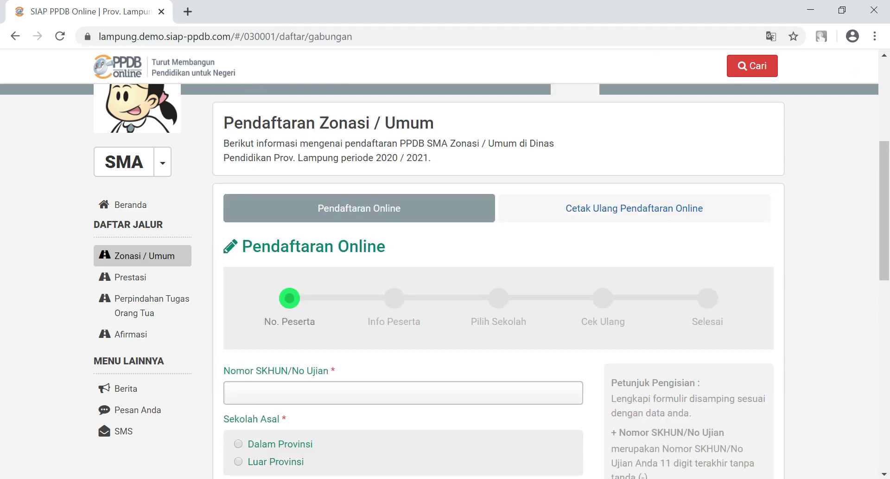
scroll(445, 281, "down", 5)
scroll(445, 281, "up", 2)
scroll(445, 281, "up", 2)
left_click(232, 311)
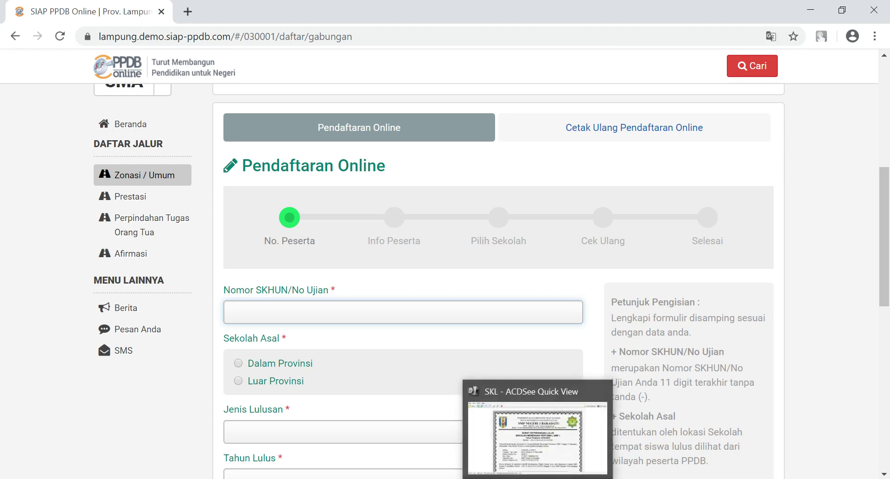
Step: View the SKL graduation certificate image, then bring up the 'formasi no un' Word document
left_click(537, 427)
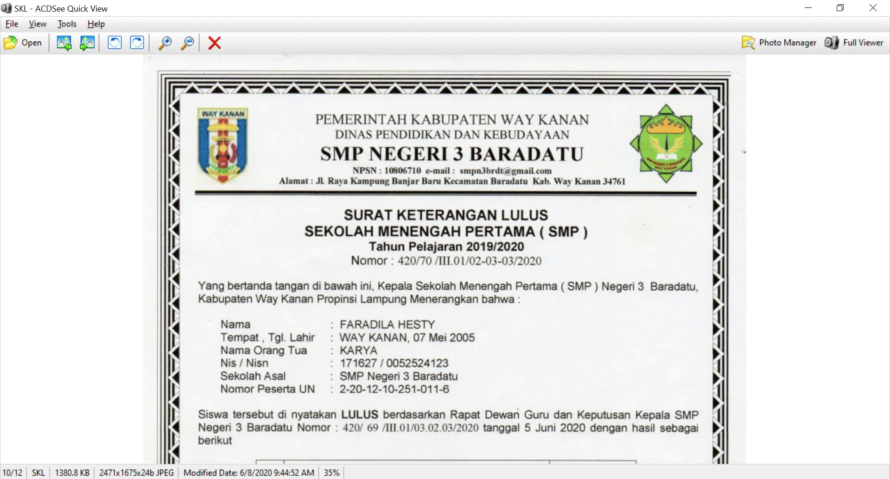
mouse_move(433, 476)
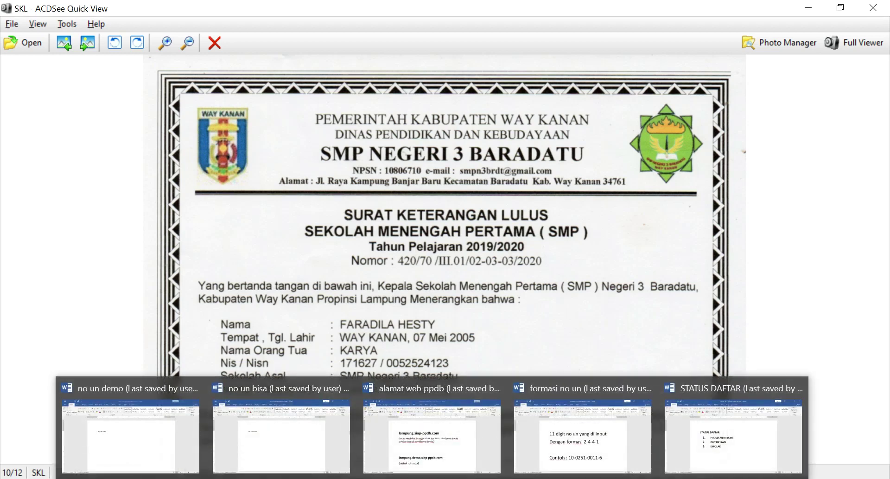
left_click(583, 426)
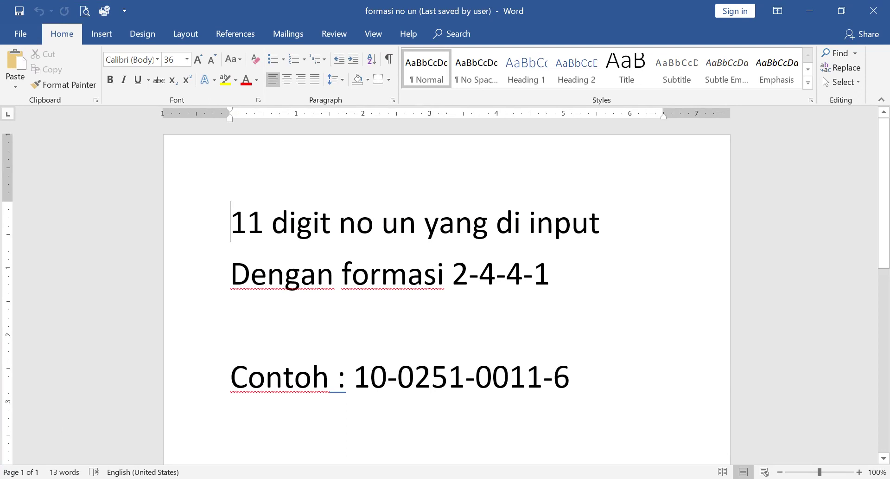
Step: Walk through each digit group of the 2-4-4-1 exam-number format
left_click(469, 273)
left_click(496, 272)
left_click(524, 272)
left_click(550, 273)
Step: Compare with the SKL certificate, mark the zeros in the Contoh number, and return to the form
key("alt+Tab")
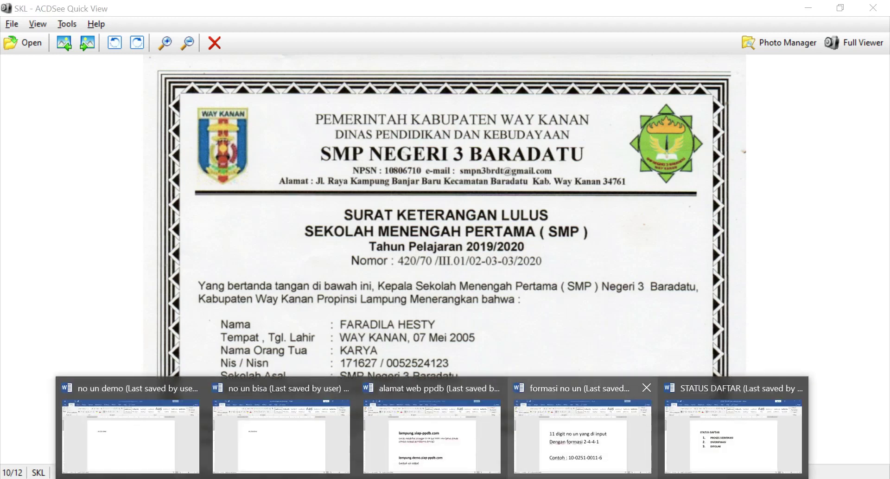
left_click(696, 436)
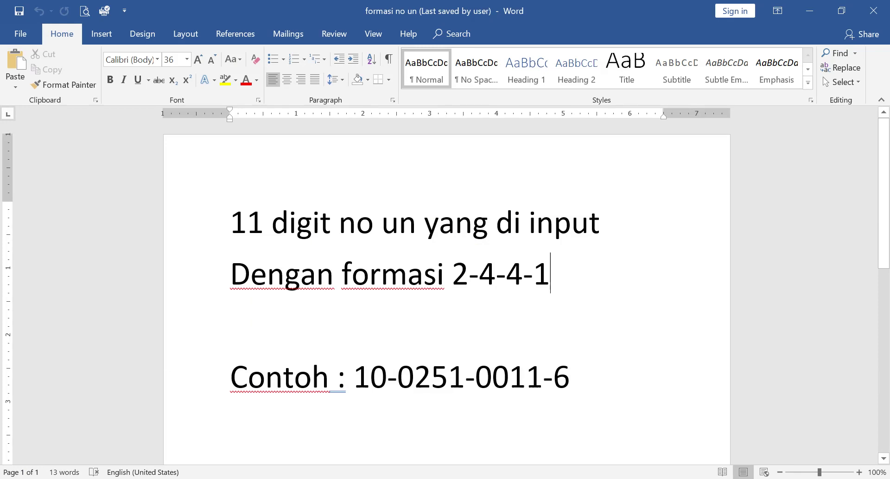
left_click_drag(398, 378, 414, 377)
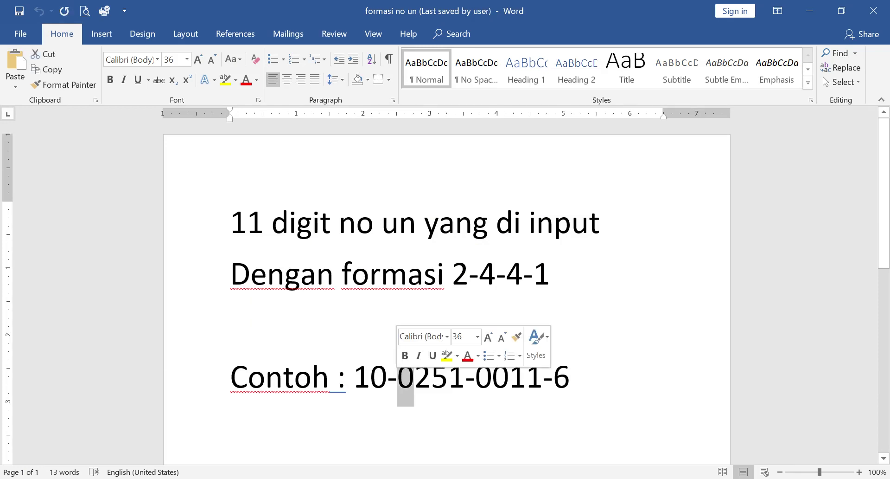
left_click_drag(492, 378, 475, 378)
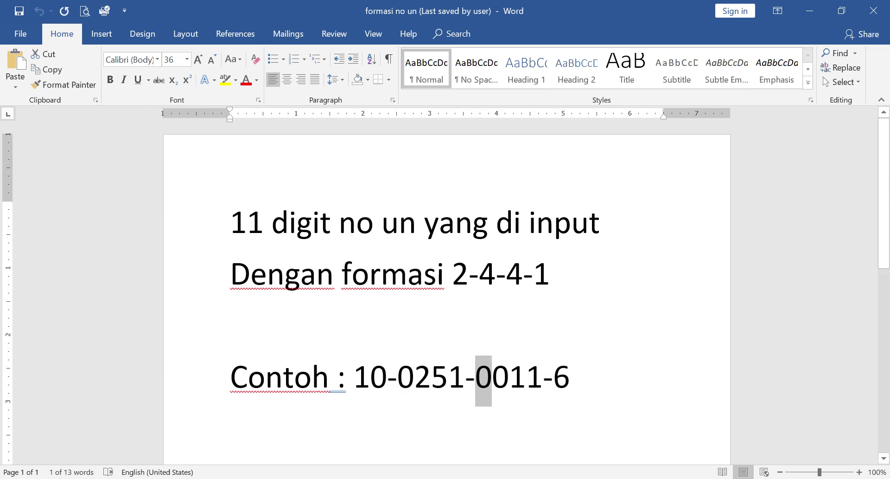
key("alt+Tab")
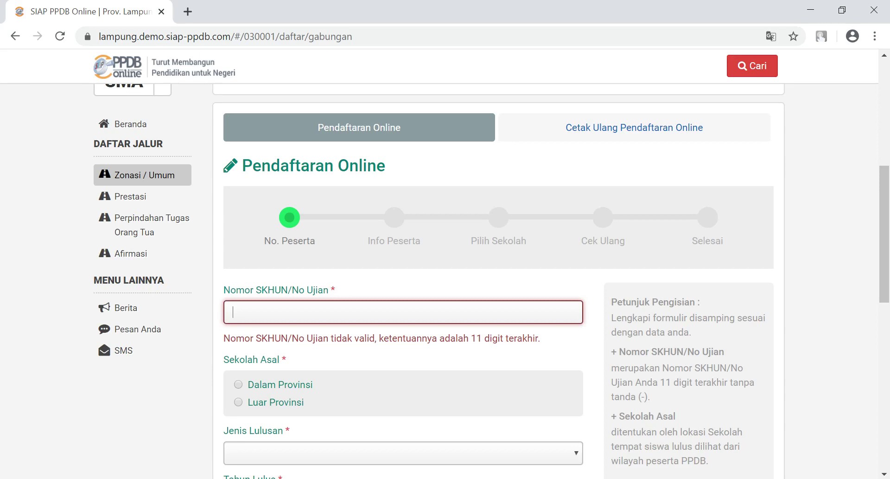
Step: Copy the demo exam number from the no un document and paste it into Nomor SKHUN/No Ujian
key("alt+Tab")
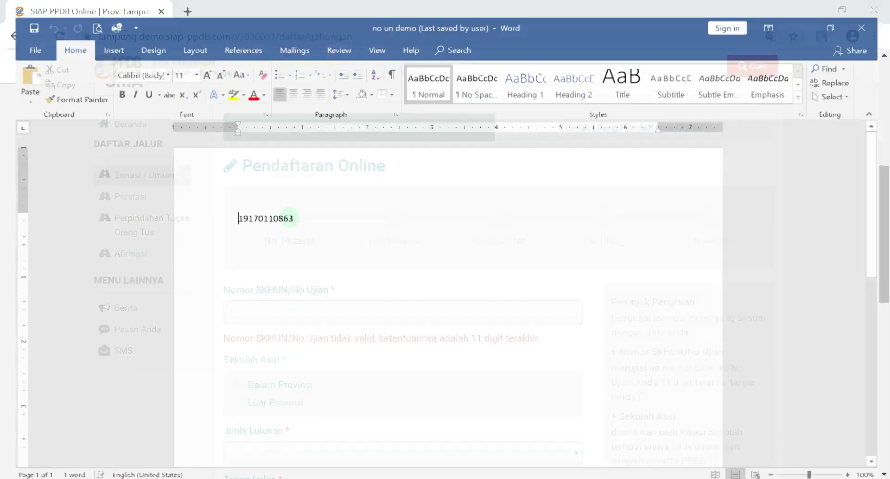
left_click_drag(289, 208, 227, 208)
key("ctrl+c")
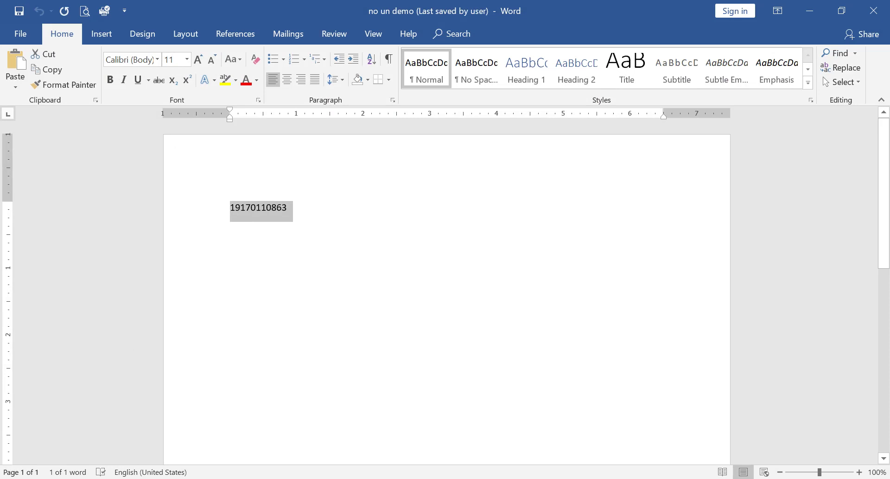
mouse_move(432, 478)
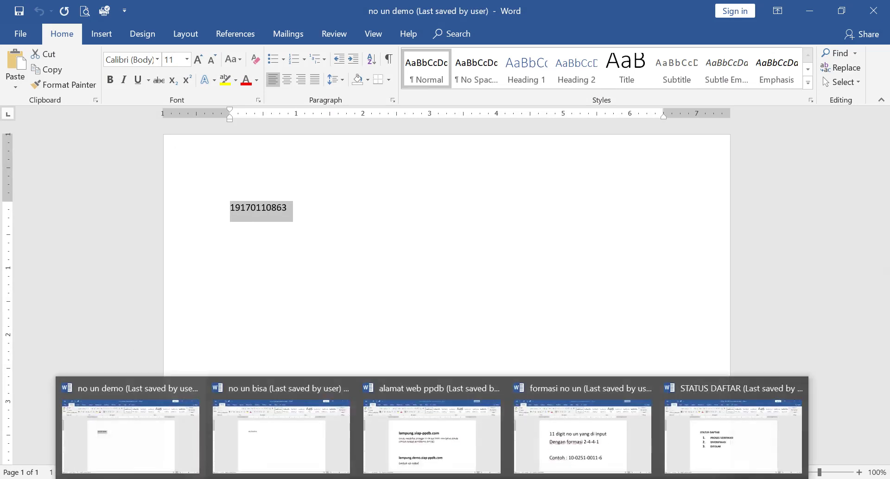
mouse_move(163, 478)
left_click(162, 432)
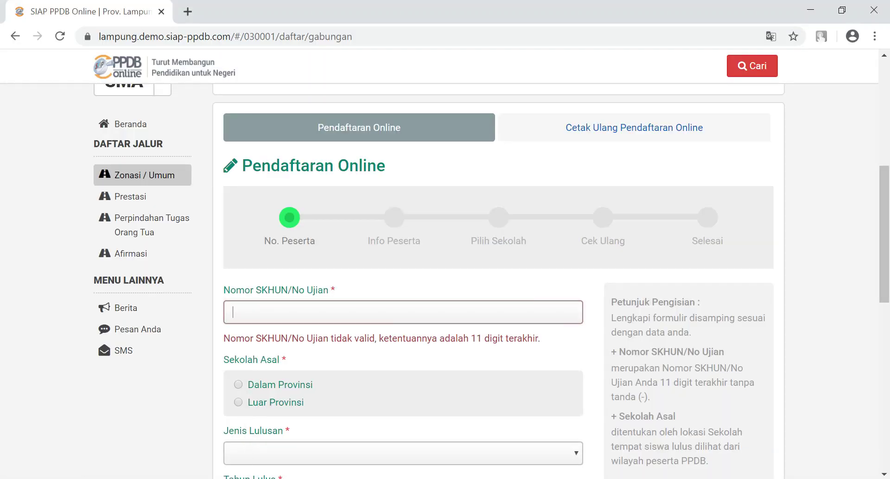
key("ctrl+v")
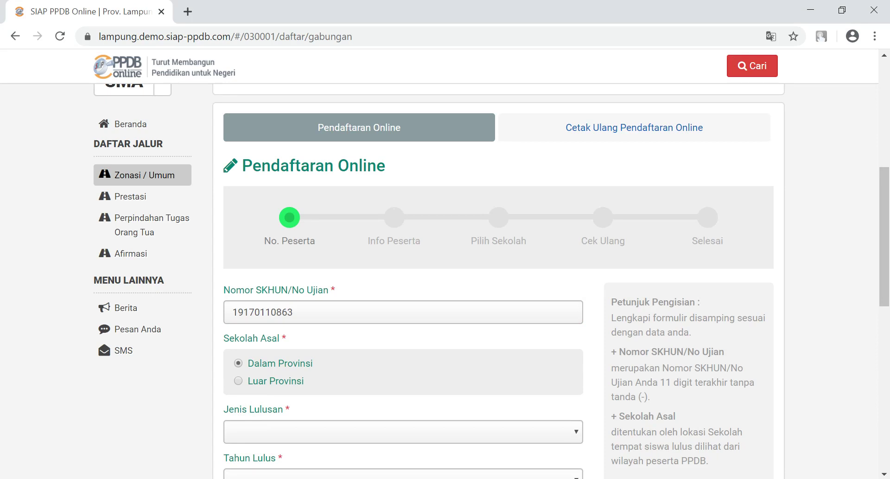
Step: Set Jenis Lulusan to Reguler and Tahun Lulus to 2020
left_click_drag(884, 237, 885, 307)
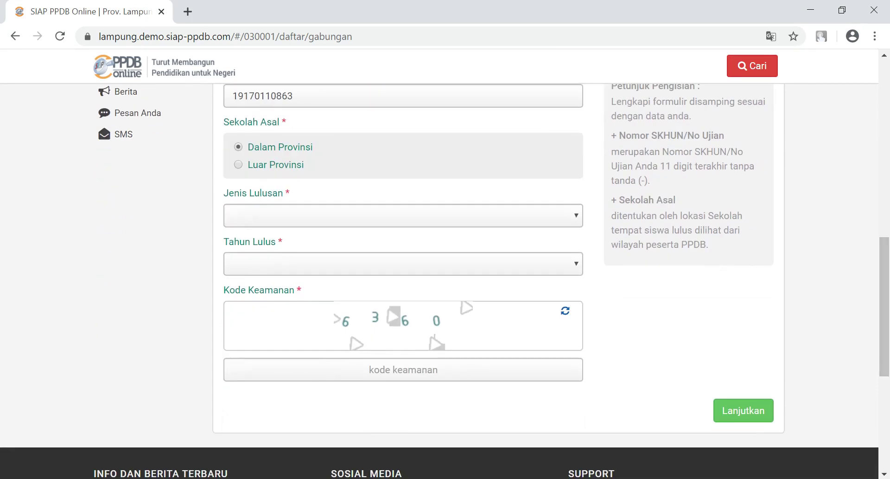
left_click(403, 216)
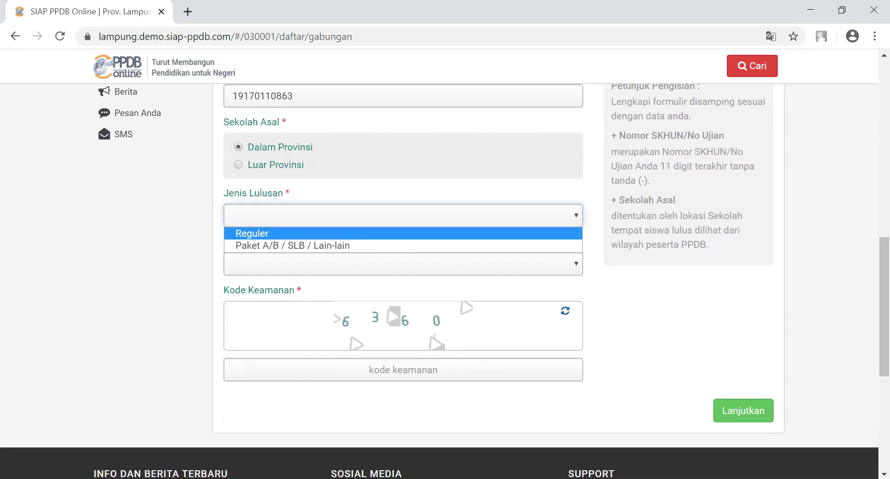
left_click(403, 233)
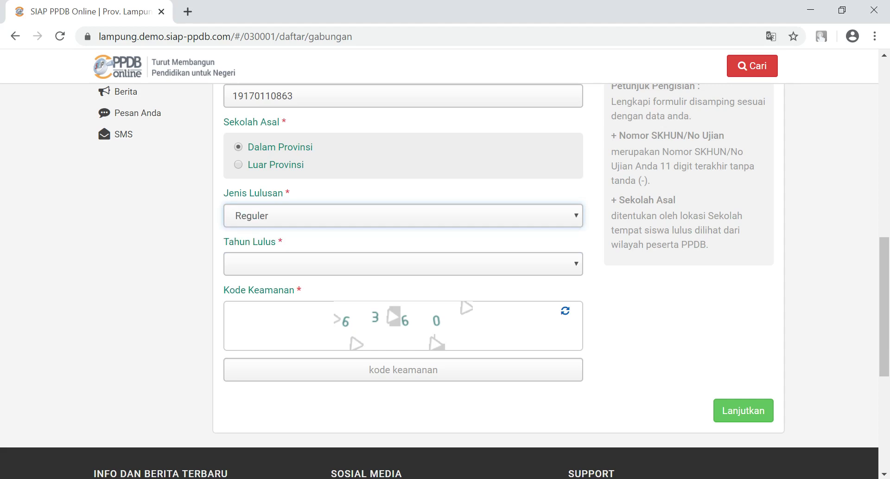
left_click(402, 263)
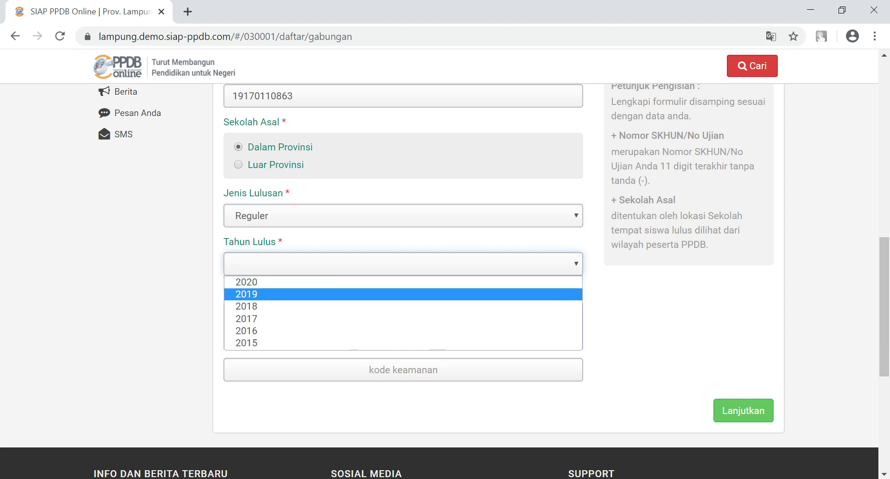
left_click(403, 295)
left_click(403, 264)
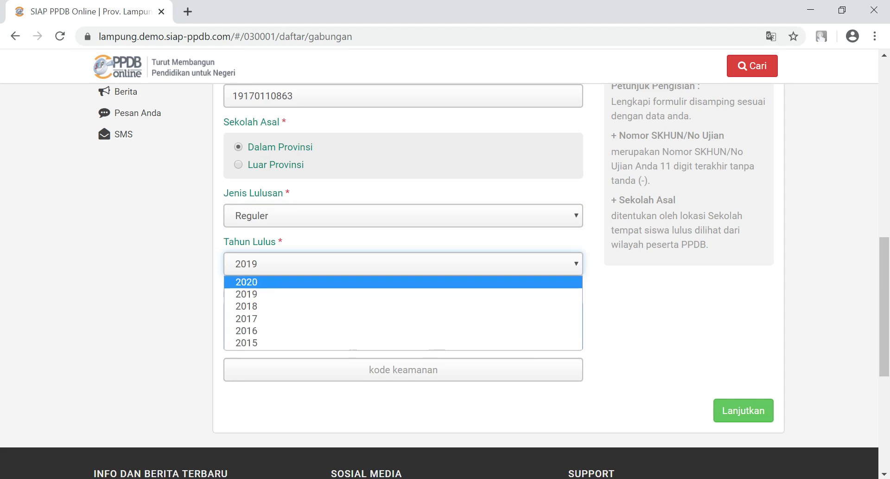
left_click(403, 282)
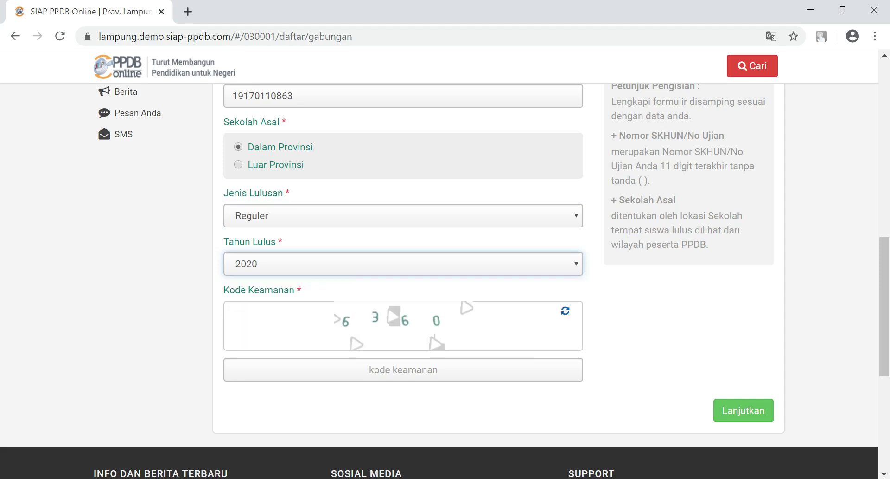
Step: Enter the security code and submit the first registration step
left_click(404, 369)
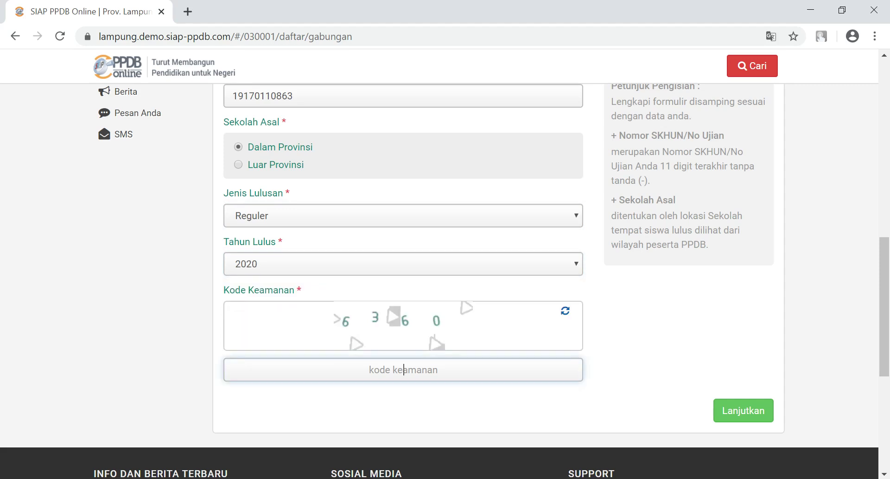
type("6360")
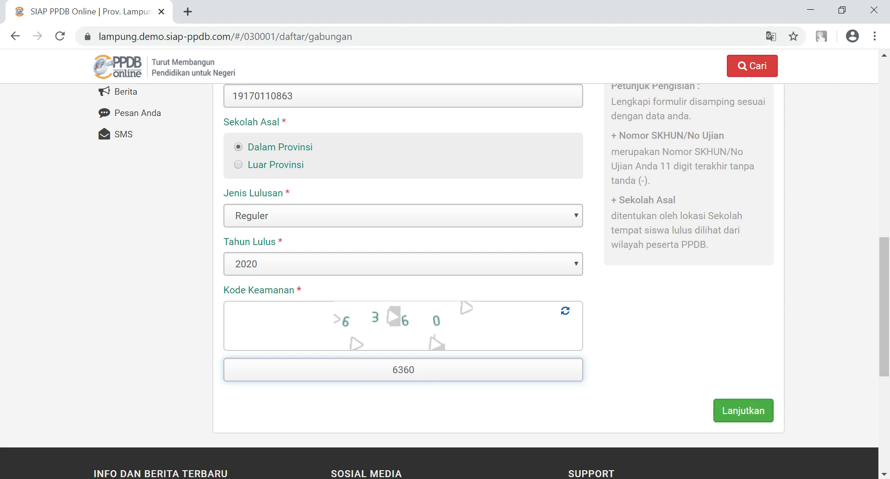
key("Return")
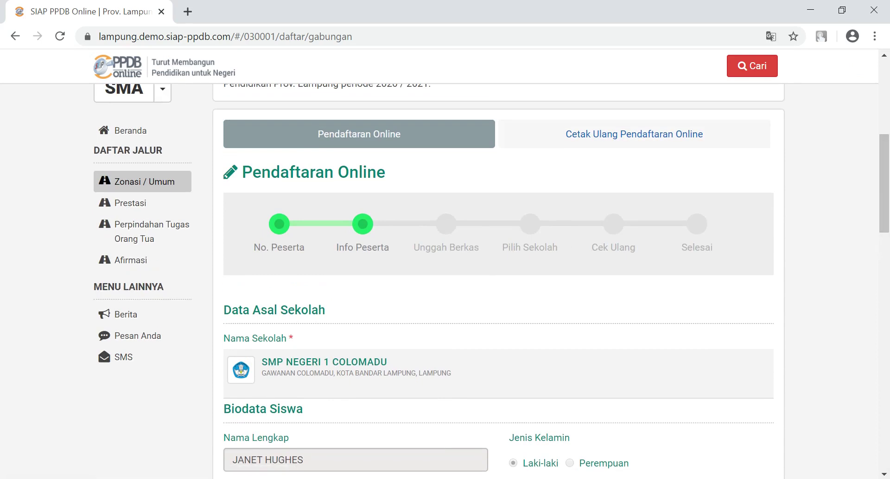
scroll(494, 281, "down", 5)
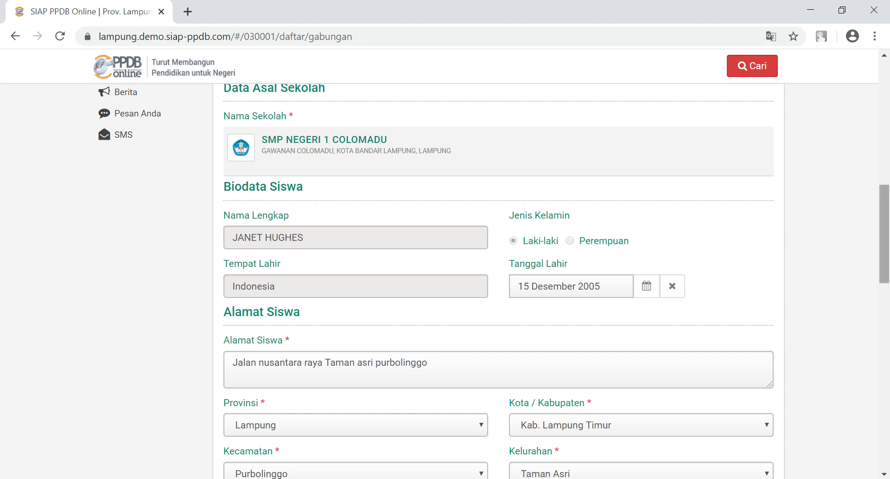
scroll(498, 278, "down", 3)
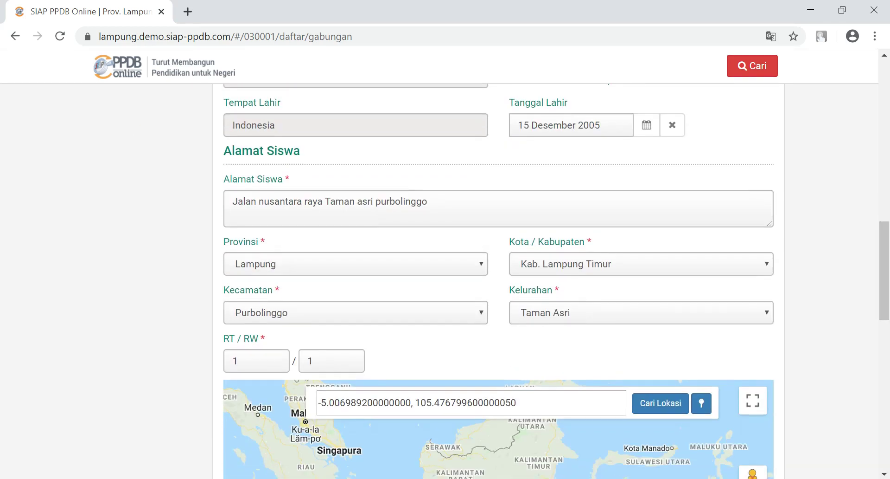
Step: Replace the student's existing address with the new street address
left_click(428, 202)
key("ctrl+a")
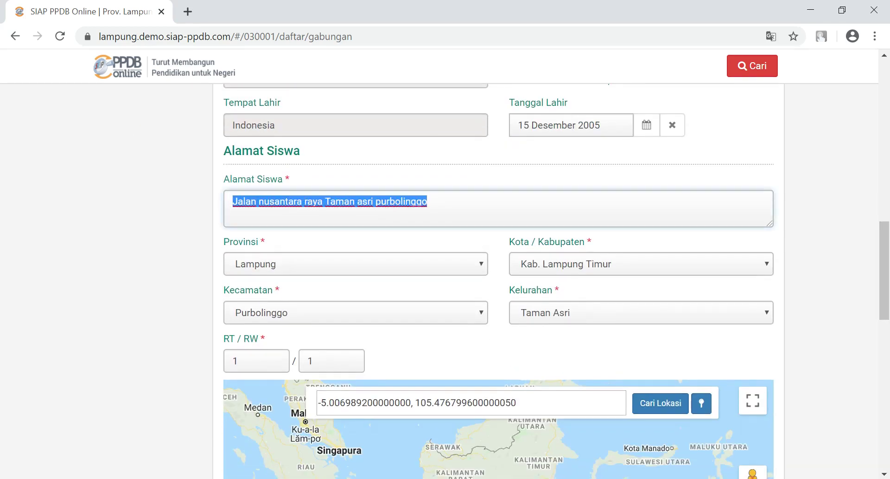
type("jl. tuan ratu marga")
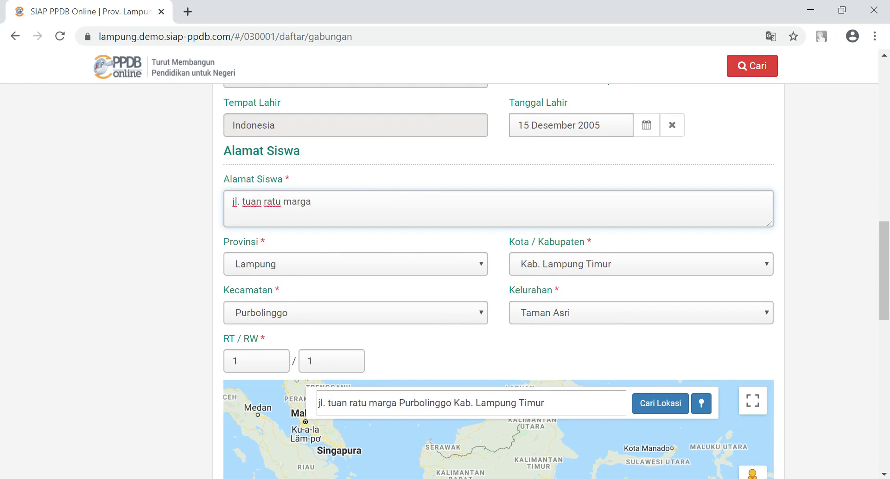
Step: Set the region to Kab. Way Kanan, Kecamatan Baradatu, Kelurahan Banjar Negara
left_click(641, 264)
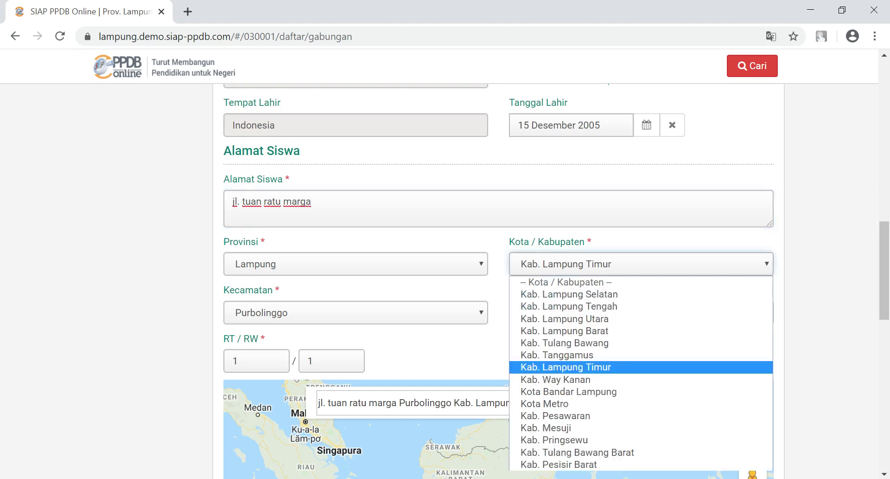
left_click(622, 379)
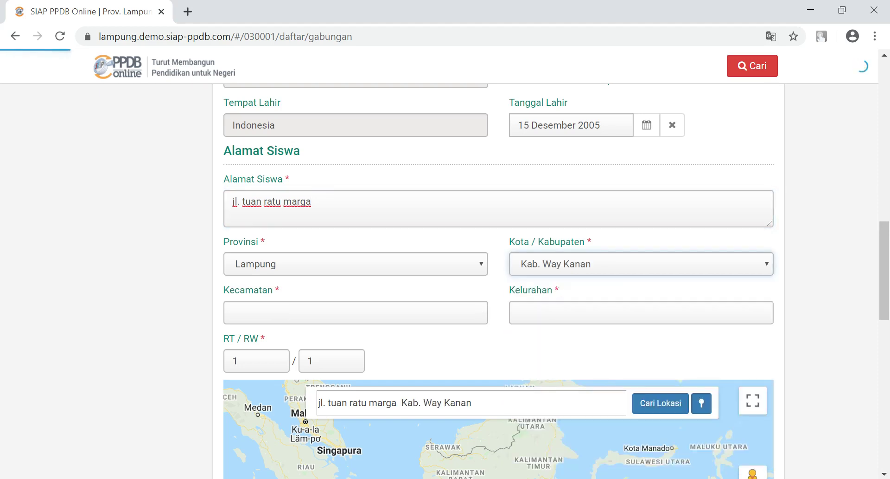
left_click(356, 312)
key("Return")
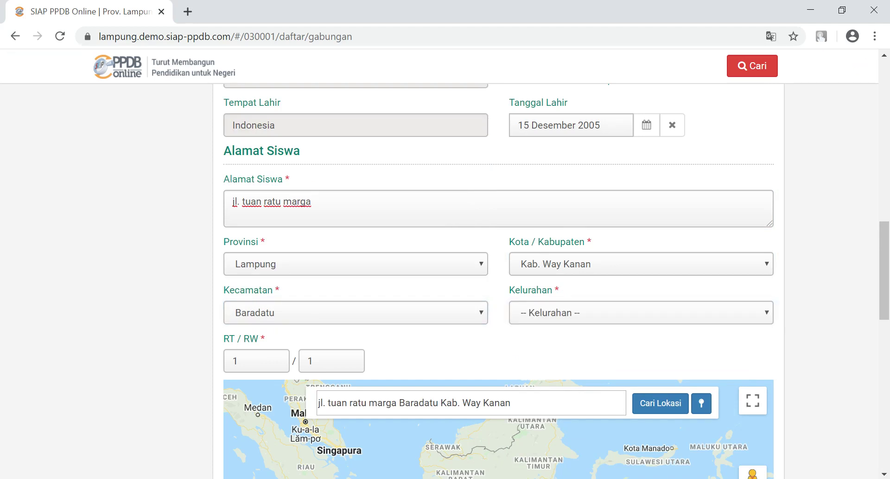
left_click(641, 312)
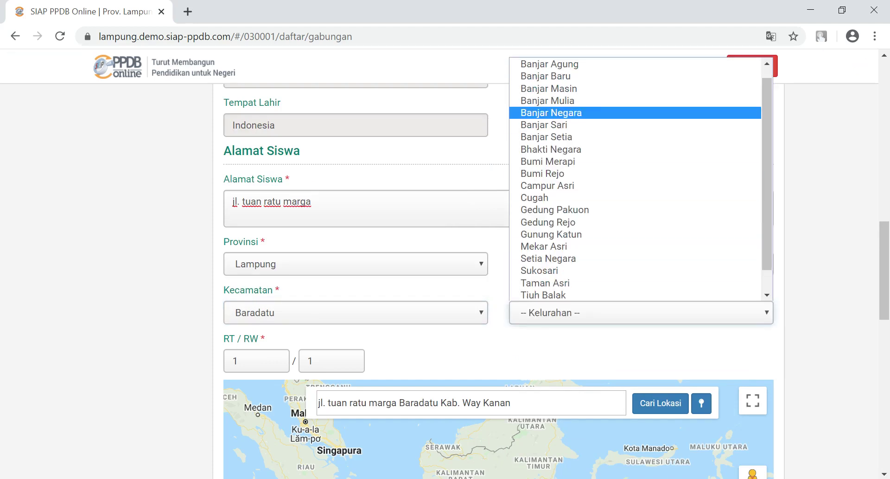
key("Return")
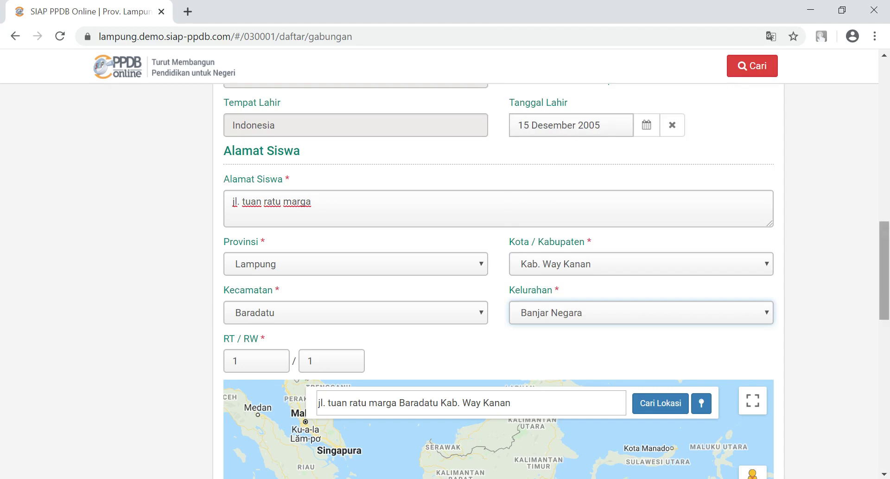
Step: Search the map for 'kampung banjar negara, kecamatan baradatu, way kanan' to place the Domisili Siswa pin
scroll(498, 281, "down", 2)
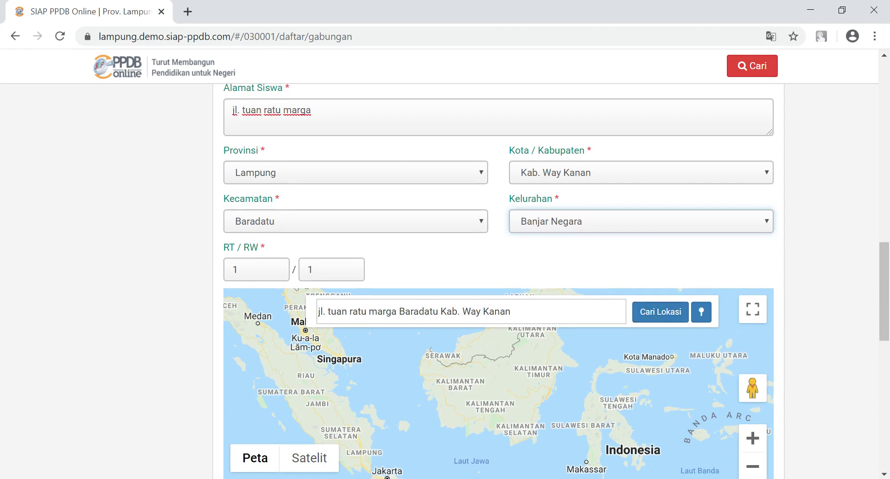
left_click(660, 311)
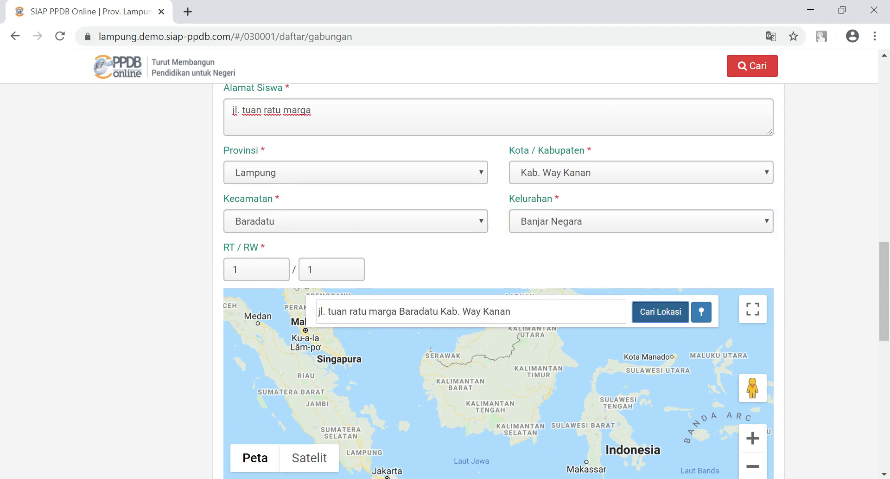
scroll(499, 278, "down", 1)
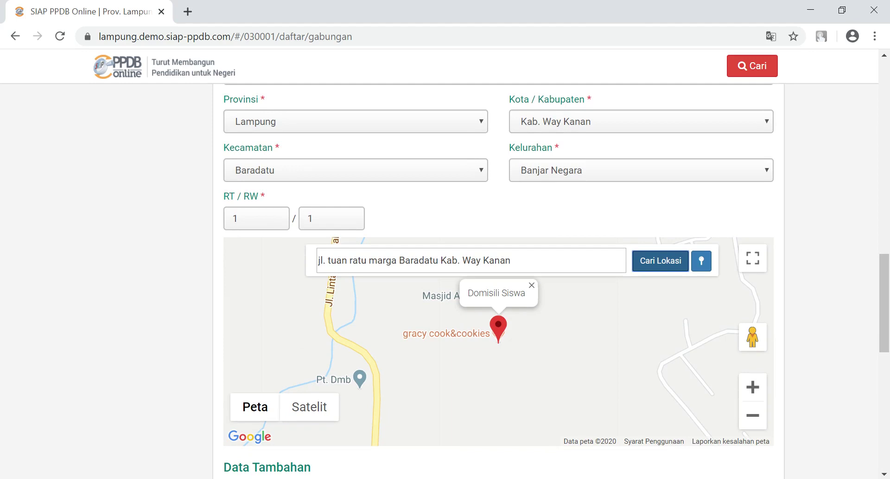
key("shift+Tab")
type("k")
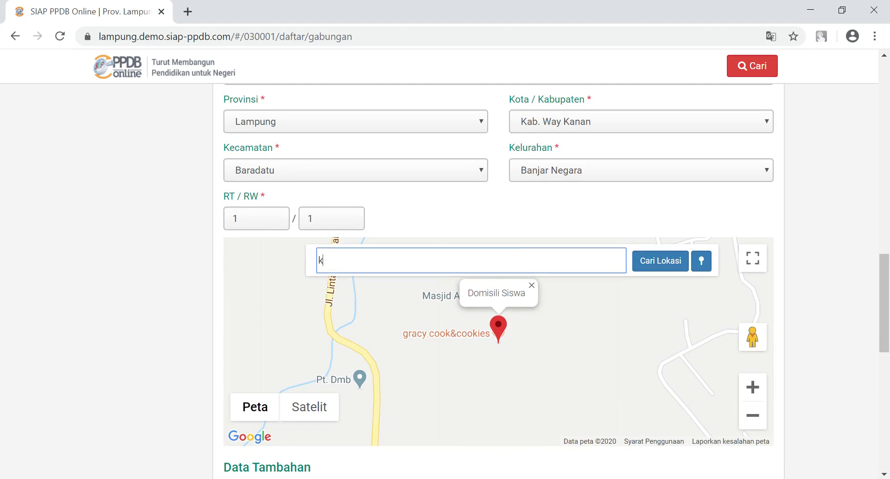
type("ampung banjar negara, kecamat")
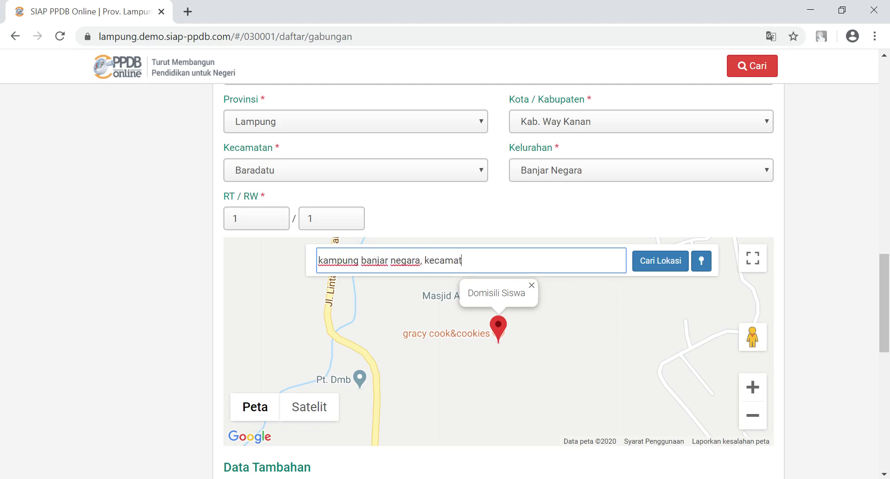
type("an baradatu, way kanan")
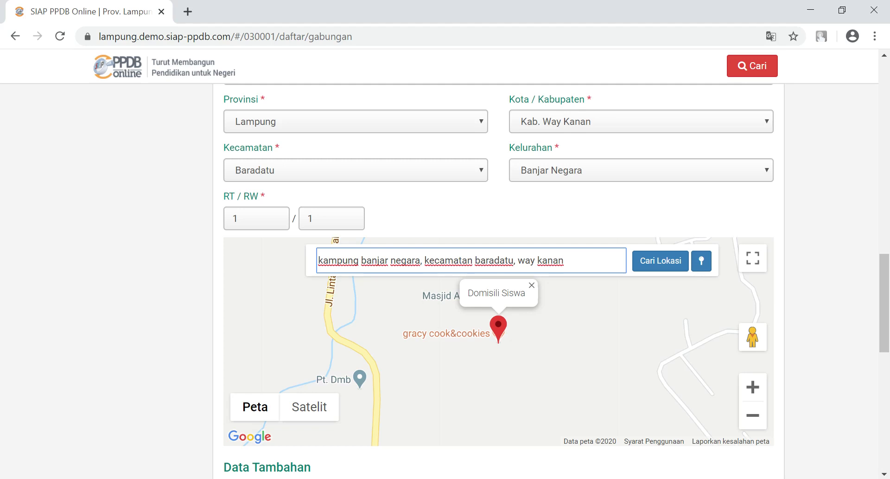
left_click(660, 260)
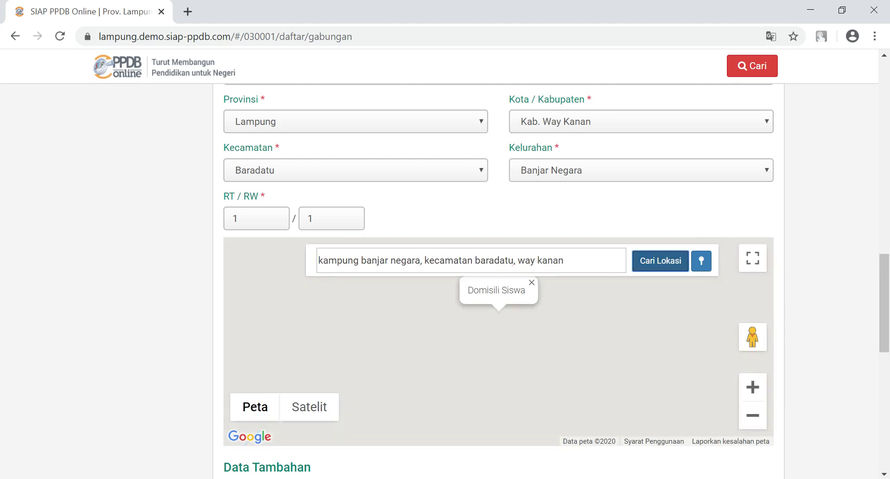
scroll(498, 278, "down", 1)
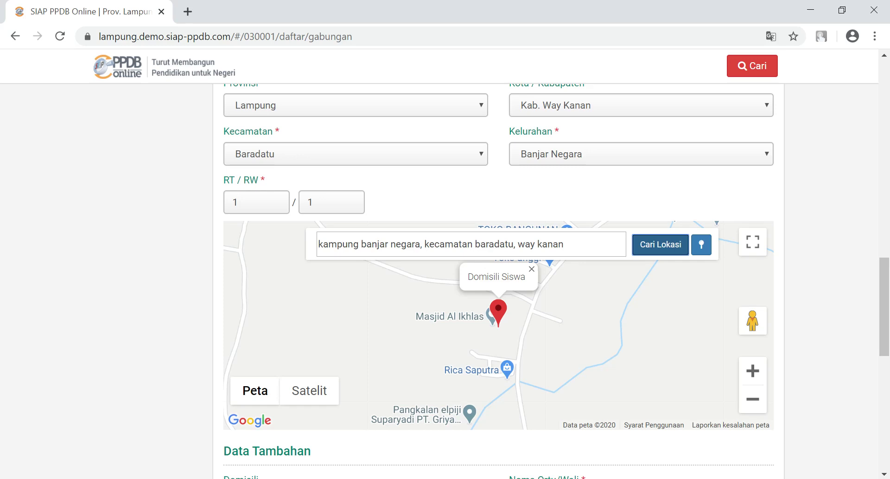
left_click_drag(884, 306, 884, 334)
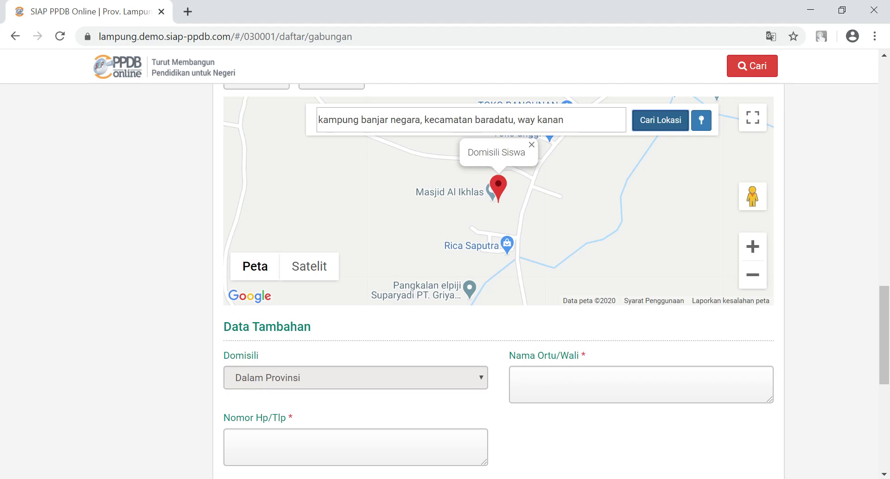
Step: Enter the parent's name and a phone number in Data Tambahan, then continue to Unggah Berkas
left_click(640, 384)
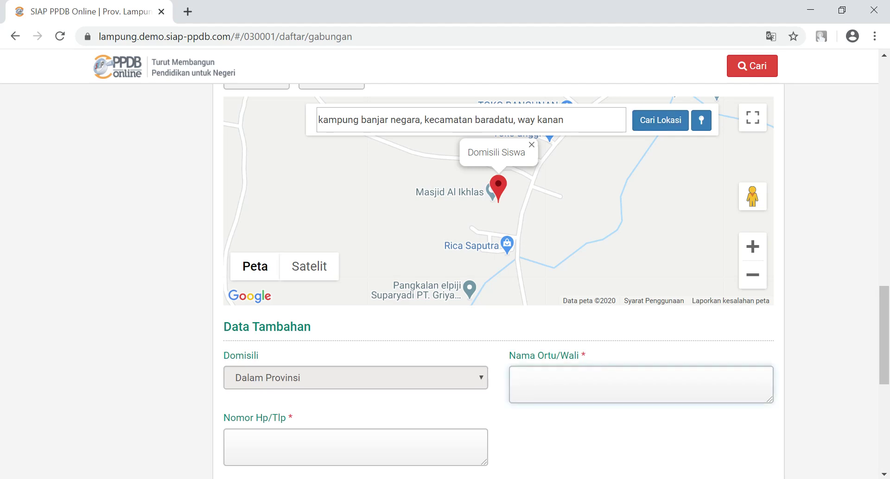
type("jono")
left_click(233, 439)
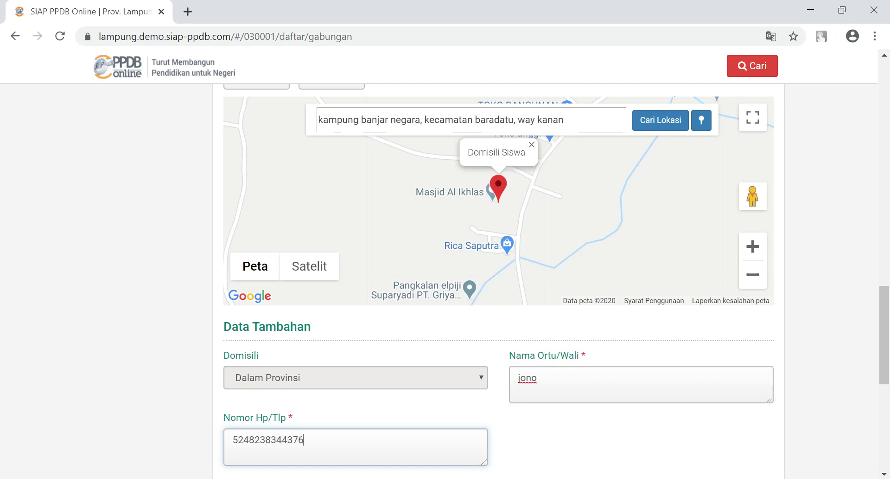
left_click_drag(884, 334, 884, 381)
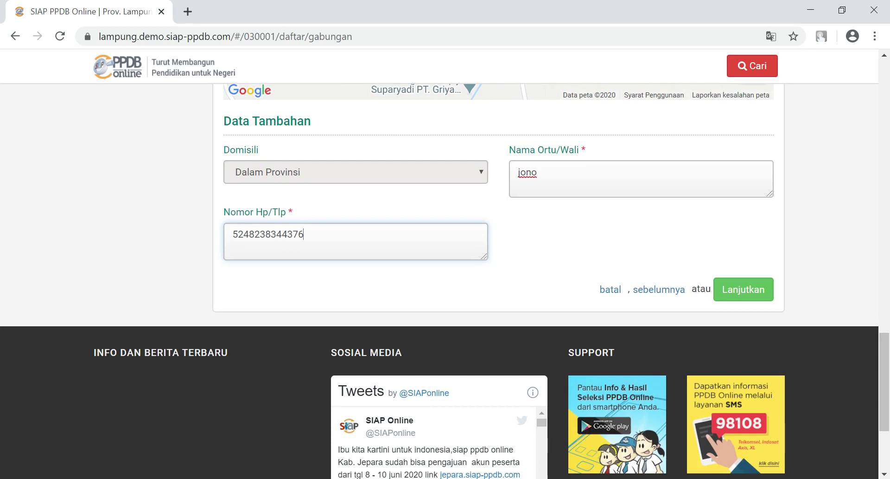
mouse_move(884, 382)
left_mouse_down()
mouse_move(884, 348)
mouse_move(885, 367)
left_mouse_up()
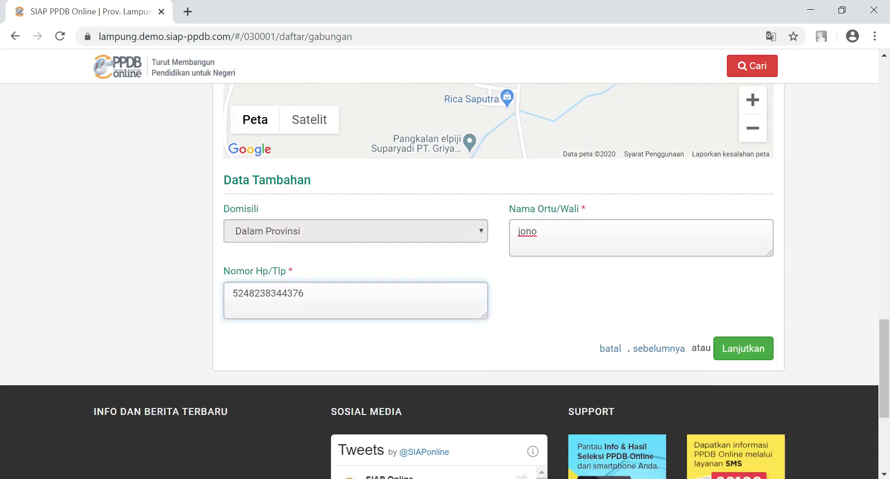
left_click(743, 348)
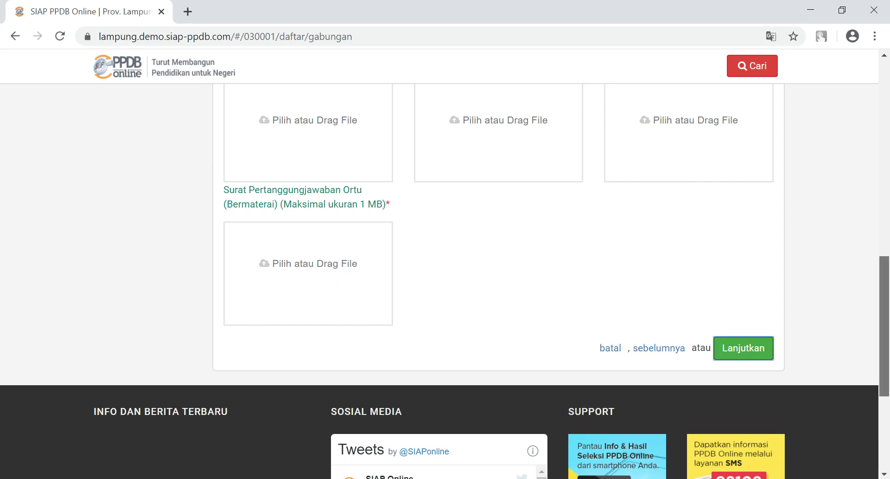
Step: Scroll through the Unggah Berkas step to review its four empty 1 MB upload boxes
scroll(492, 272, "up", 5)
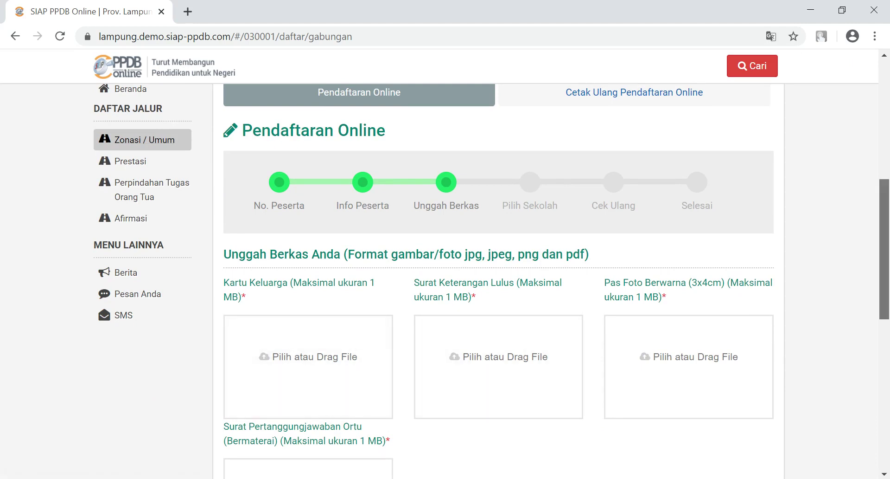
scroll(491, 280, "down", 1)
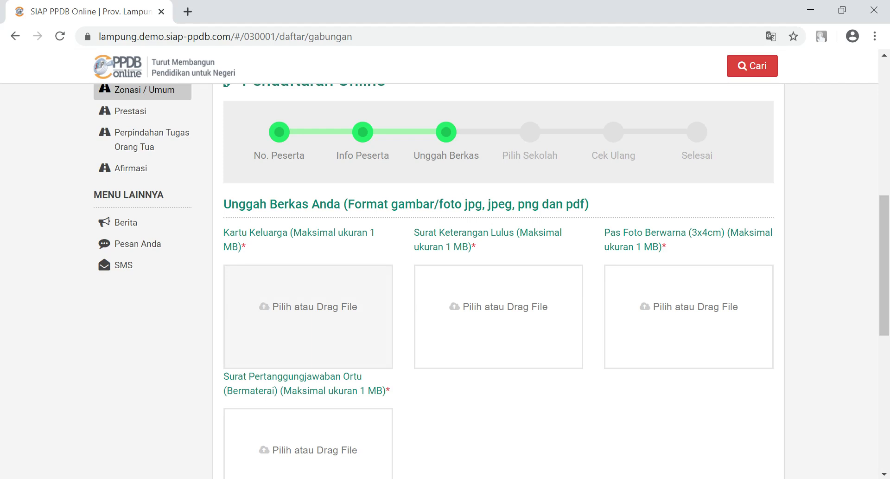
Step: Upload the kk image as Kartu Keluarga and the skl file as Surat Keterangan Lulus
left_click(309, 307)
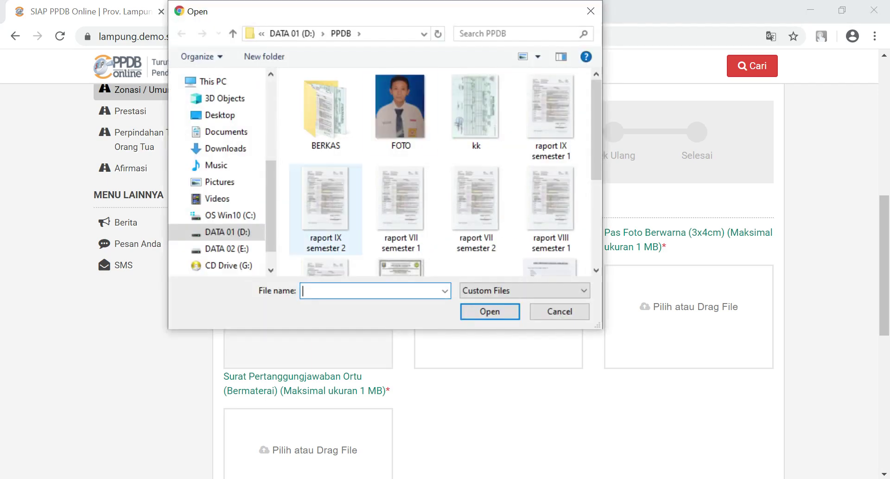
left_click(476, 113)
left_click(490, 311)
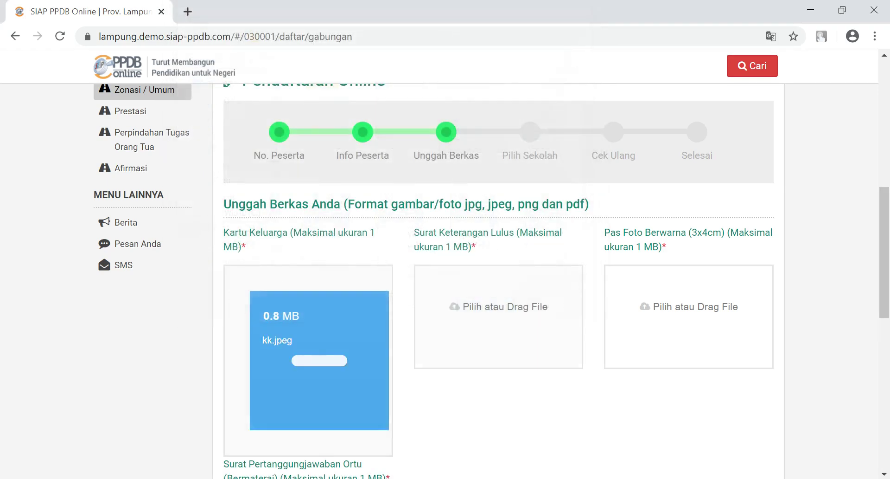
left_click(499, 315)
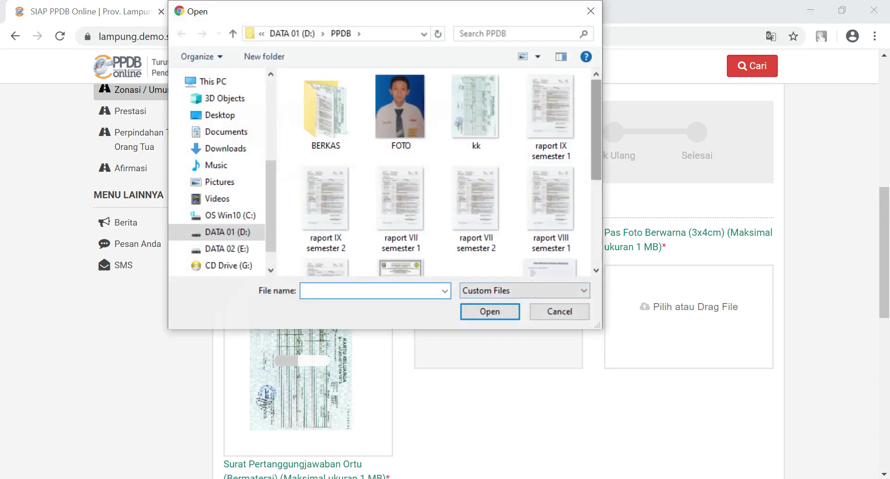
scroll(402, 185, "down", 3)
left_click(401, 185)
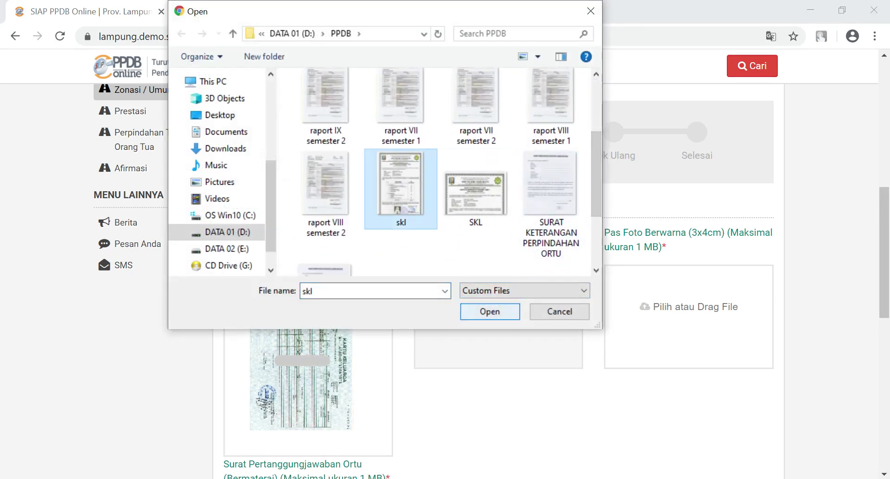
left_click(490, 311)
Step: Upload FOTO as Pas Foto and 'SURAT PERTANGGUNG JAWABAN MUTLAK - Copy' as the parents' letter
left_click(689, 316)
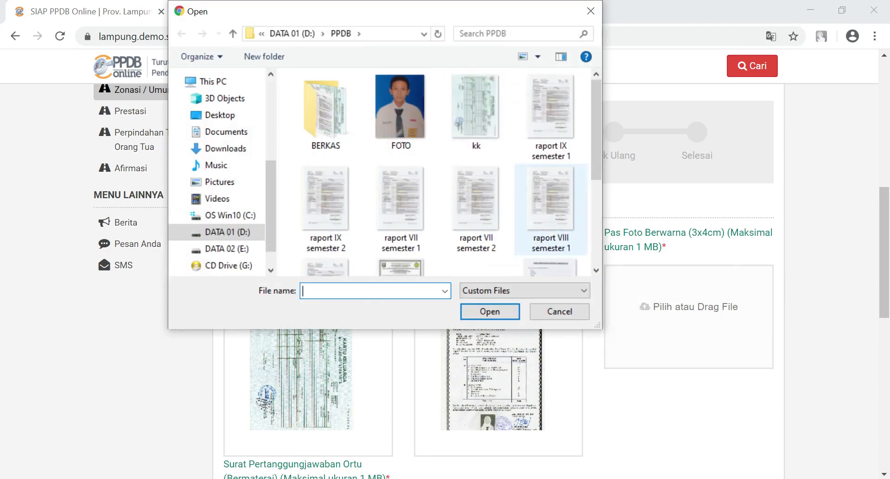
left_click(401, 112)
left_click(490, 311)
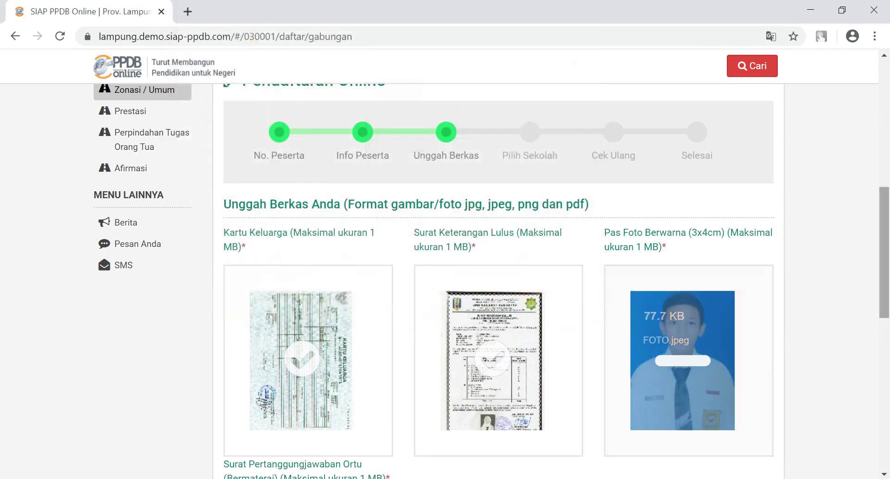
scroll(499, 279, "down", 6)
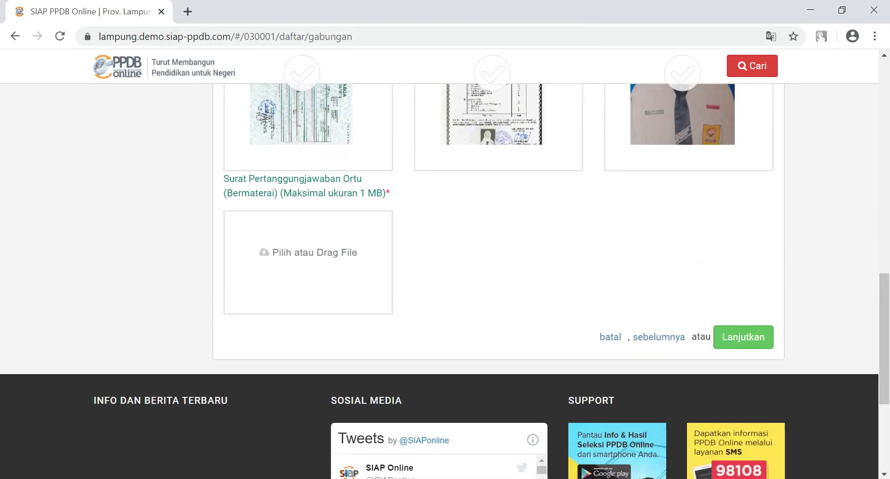
left_click(308, 262)
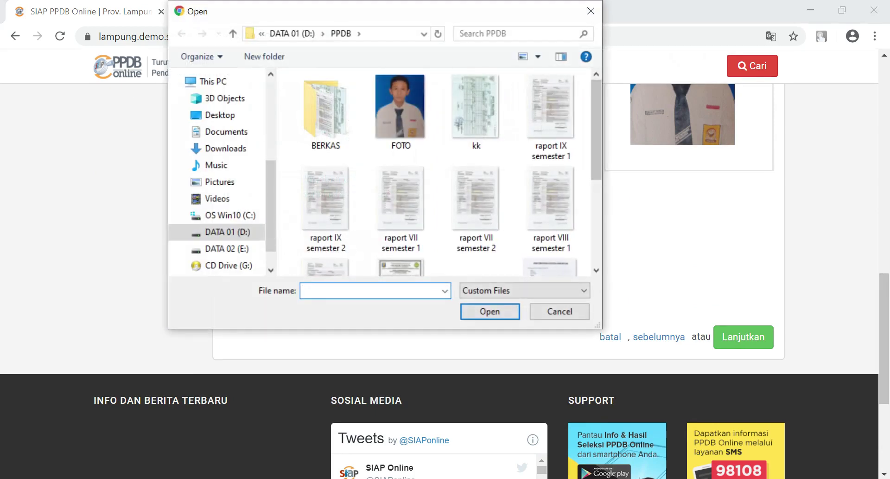
scroll(464, 153, "down", 5)
left_click(325, 222)
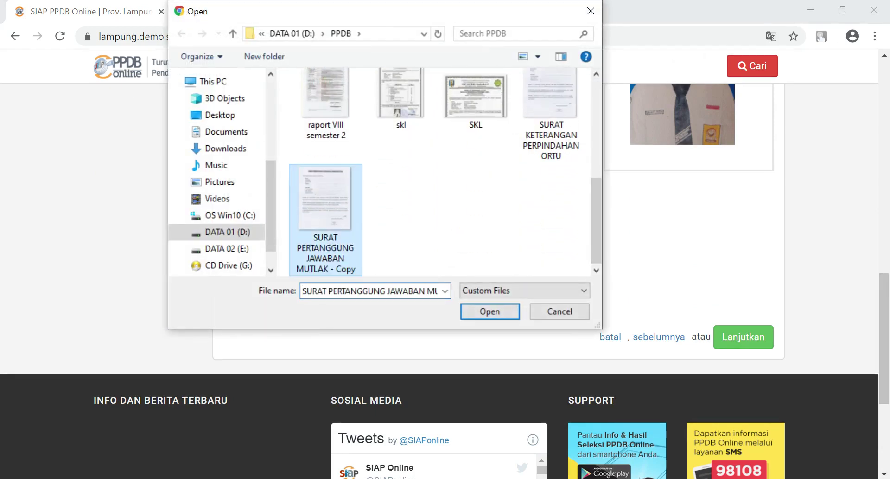
key("Return")
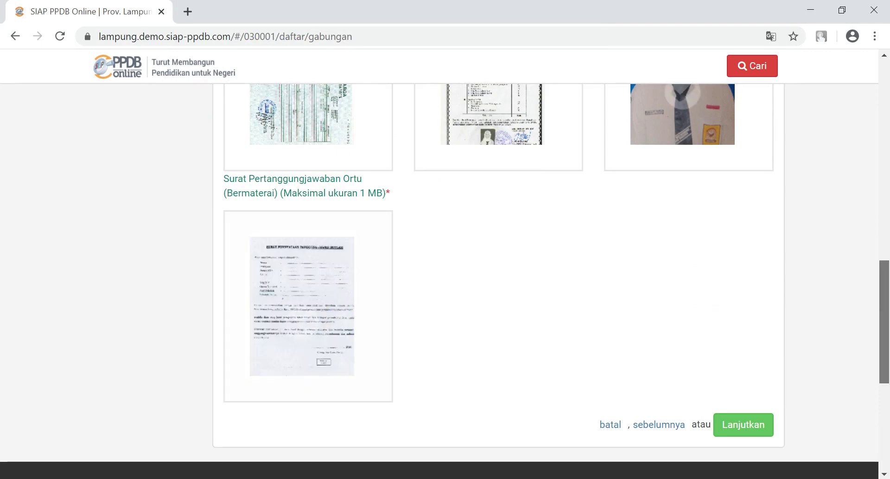
scroll(463, 278, "up", 5)
scroll(464, 278, "down", 3)
scroll(463, 278, "down", 3)
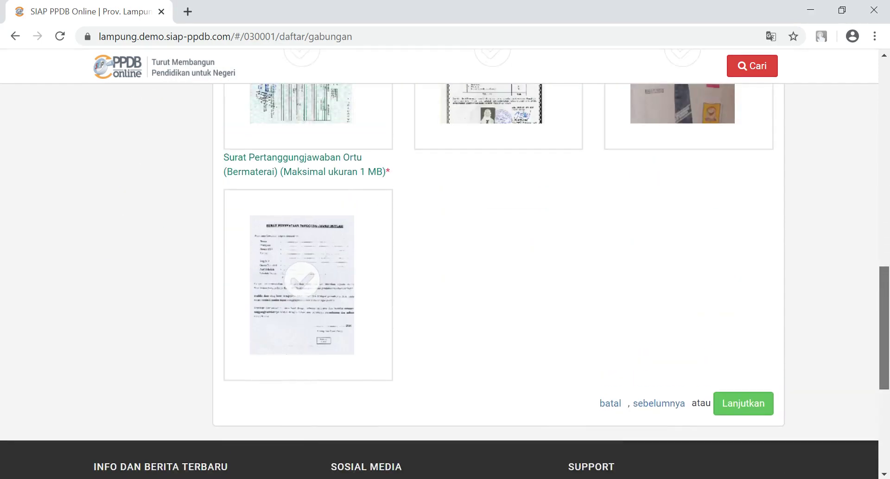
scroll(464, 278, "up", 1)
Step: Continue to Pilih Sekolah and list the three nearby schools, SMAN 1 Baradatu nearest at 585 m
left_click(744, 421)
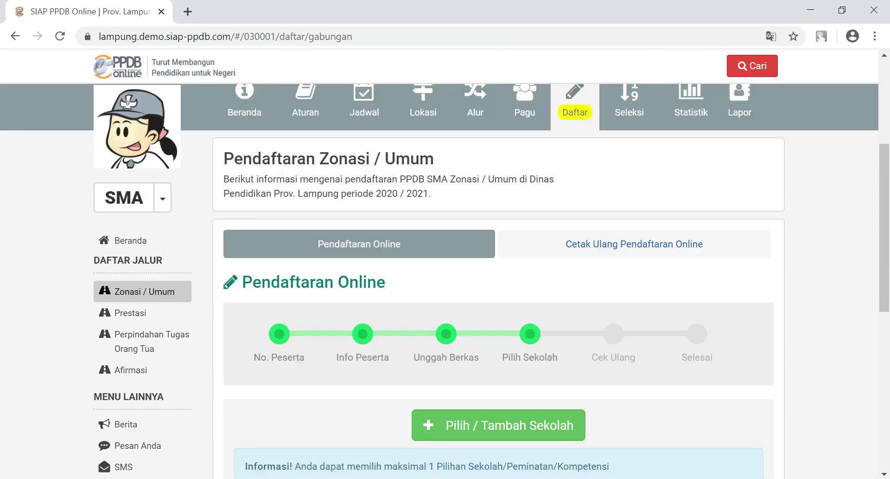
left_click_drag(884, 227, 884, 252)
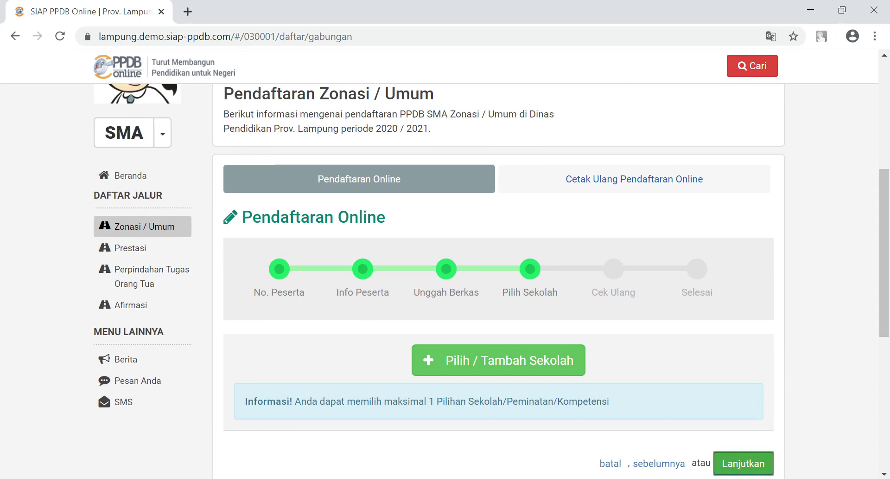
left_click_drag(884, 252, 884, 278)
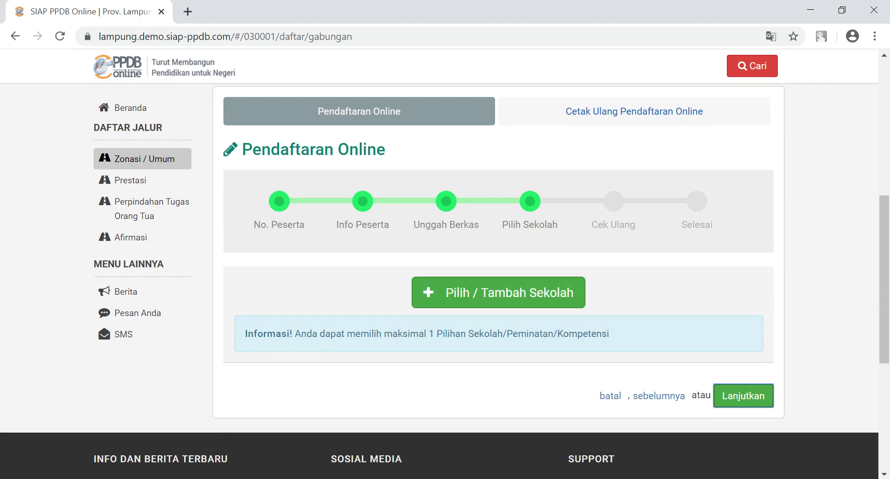
left_click(498, 292)
left_click_drag(885, 244, 884, 289)
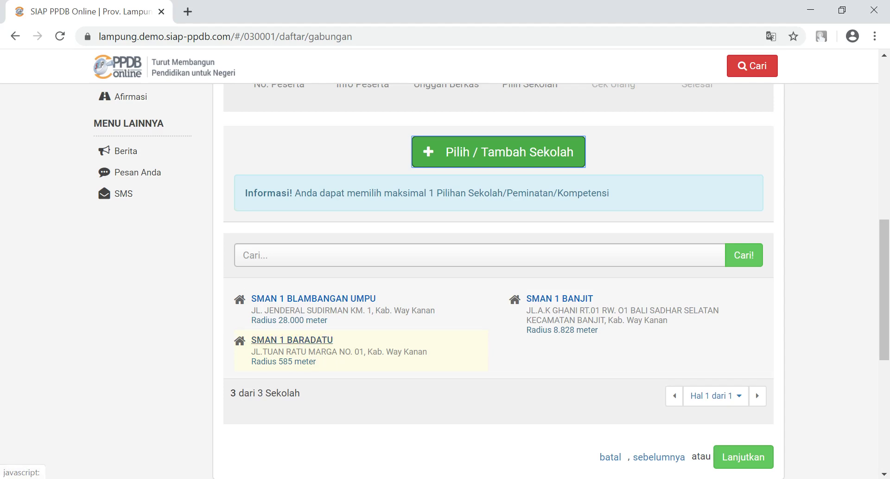
Step: Choose SMAN 1 BARADATU with the IPA competency and save it as the first choice
left_click(292, 339)
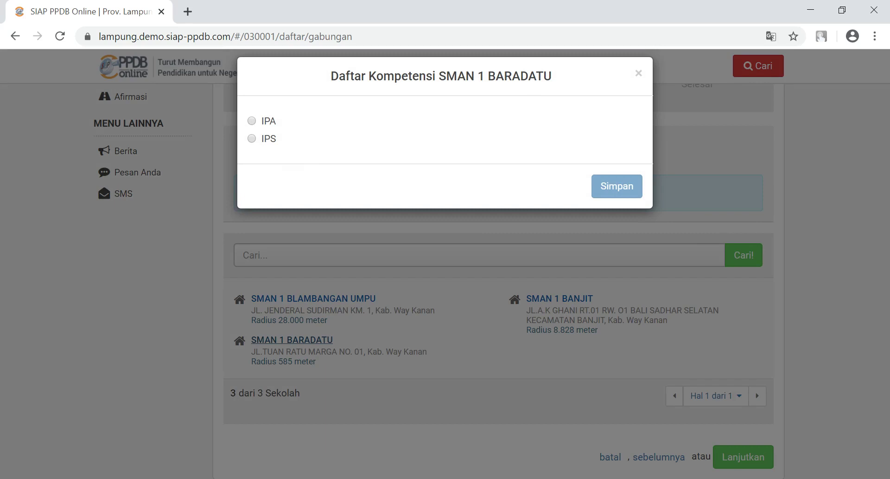
left_click(252, 121)
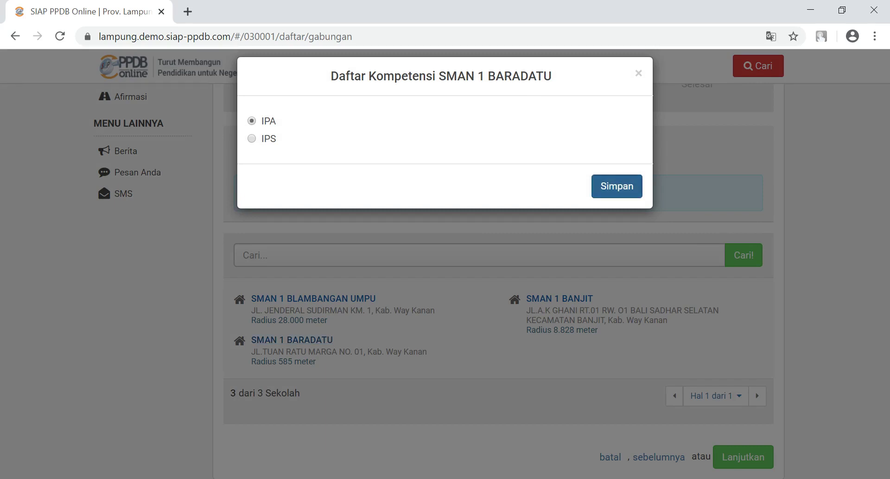
left_click(617, 186)
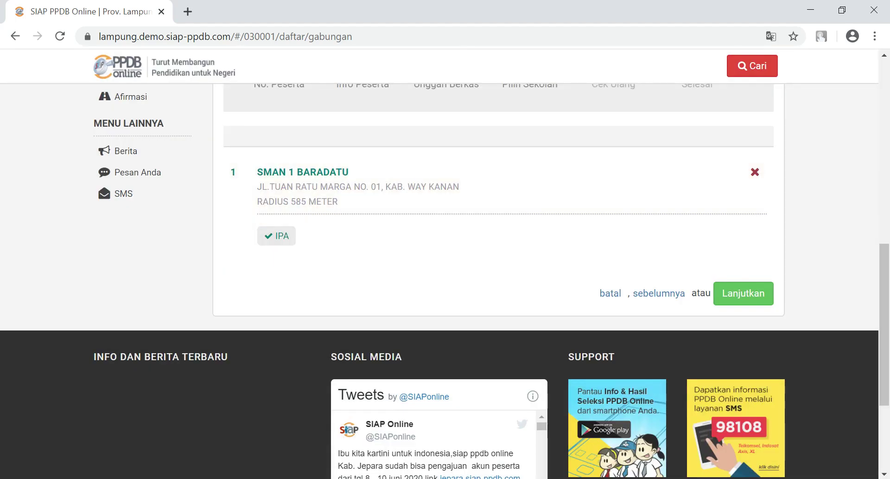
Step: Continue to the review page and tick 'Setuju dengan pernyataan di atas' below the map
left_click(743, 293)
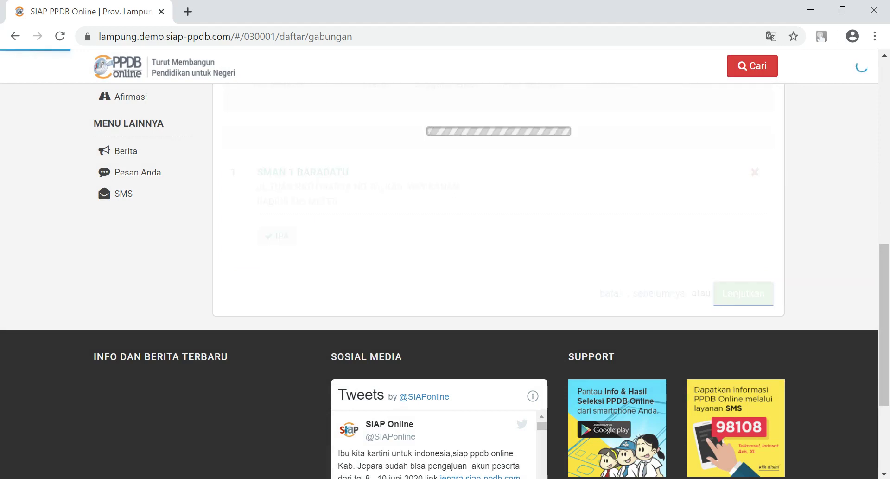
left_click_drag(884, 201, 885, 159)
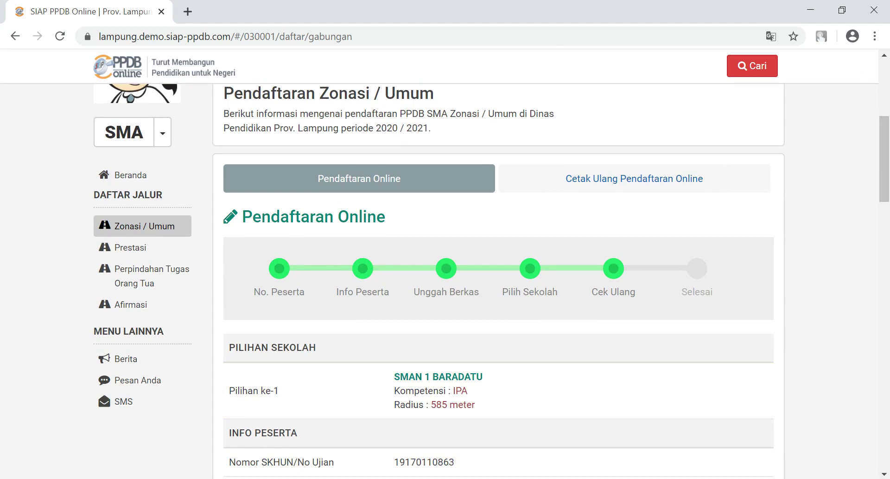
left_click_drag(885, 160, 885, 340)
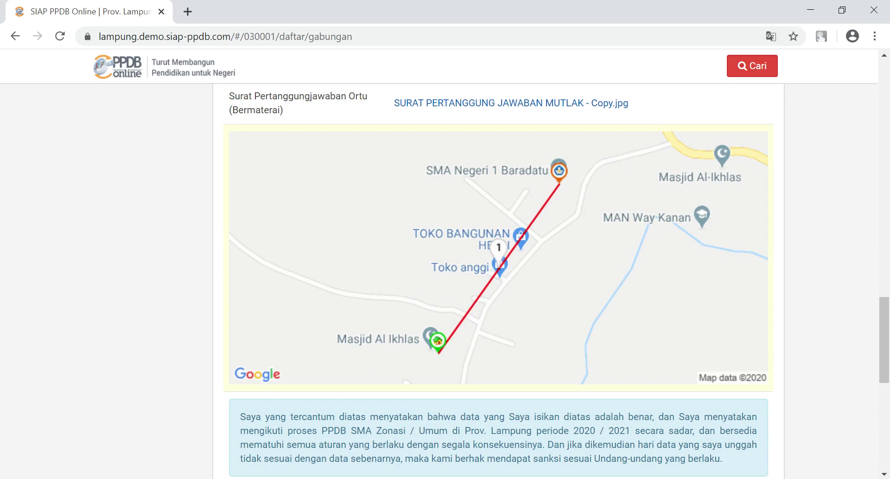
left_click_drag(884, 339, 884, 377)
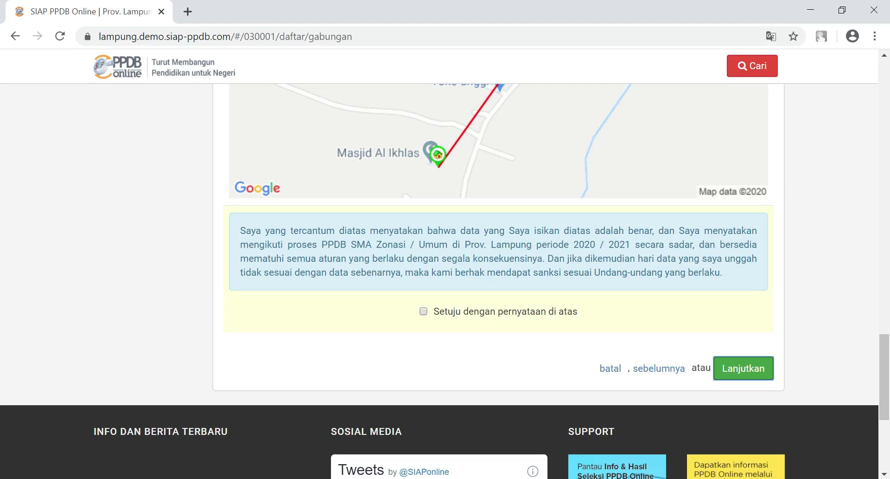
left_click(423, 311)
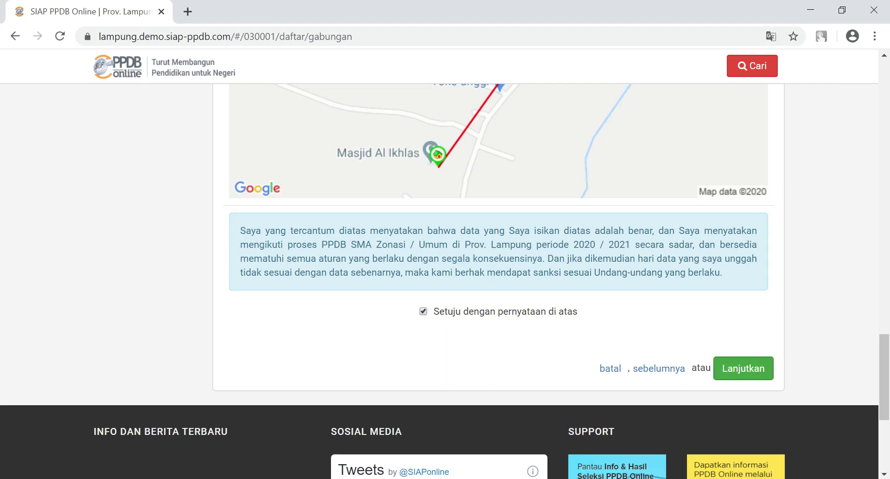
Step: Submit the Zonasi / Umum registration and open 'Cetak Bukti Ajuan Pendaftaran' after reading the print notes
left_click(744, 368)
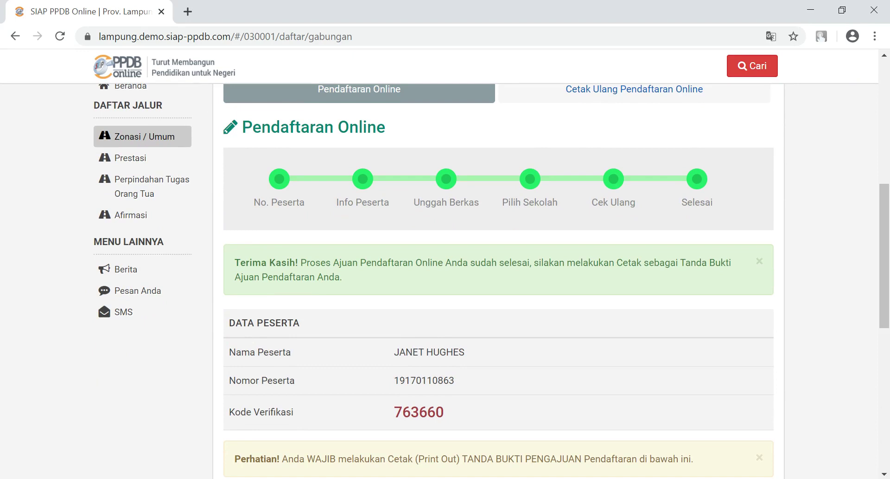
left_click_drag(616, 262, 343, 276)
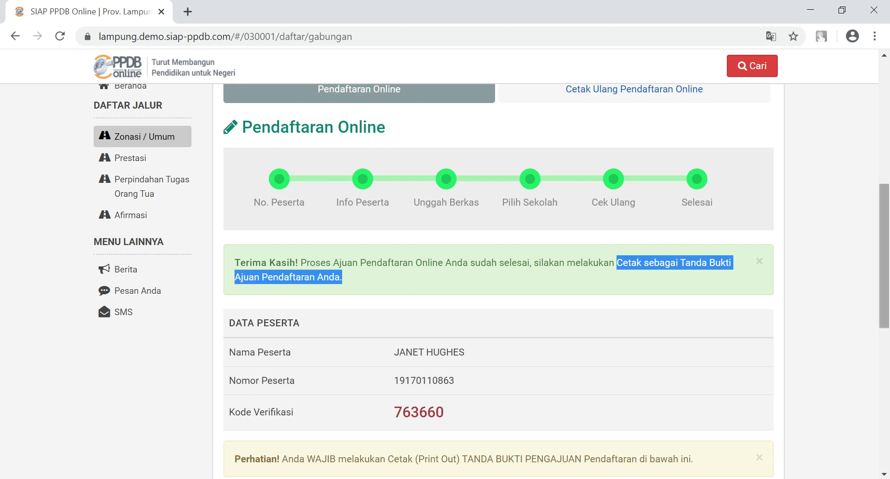
scroll(498, 279, "down", 3)
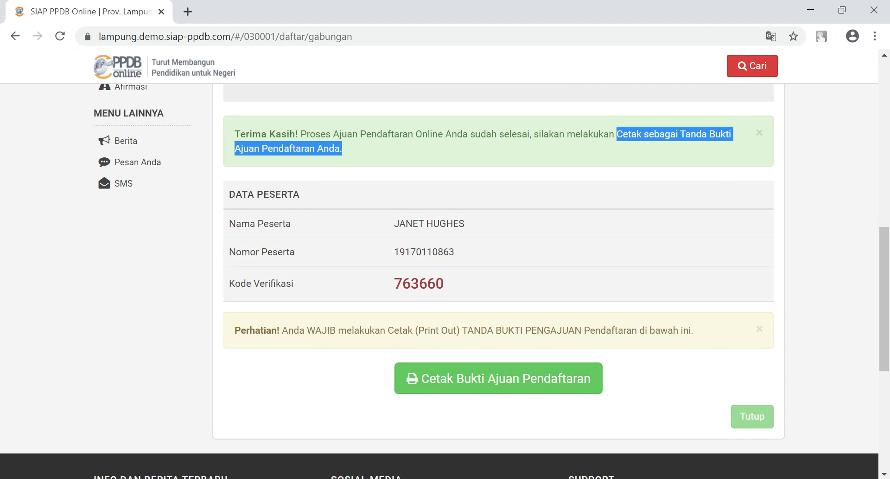
left_click_drag(307, 331, 689, 330)
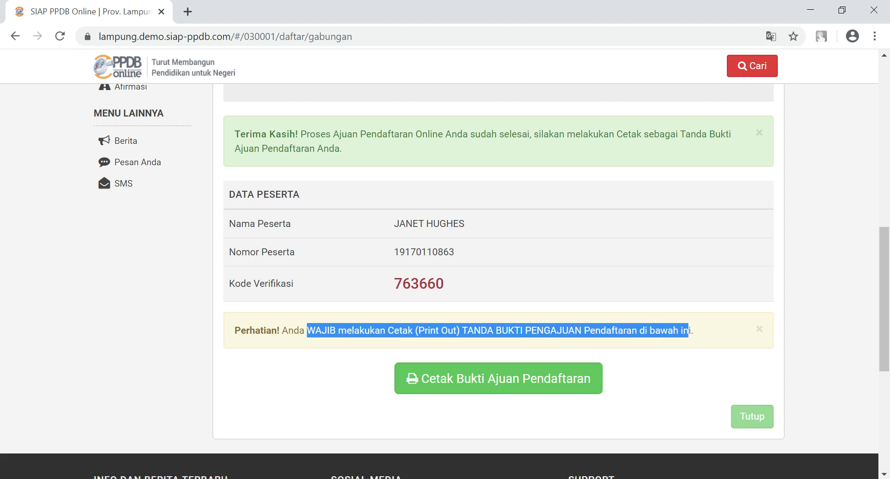
left_click(688, 330)
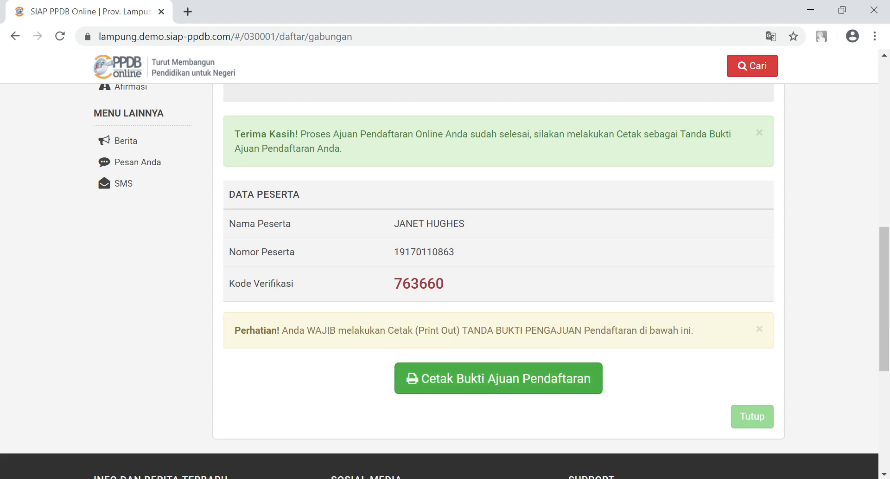
left_click(499, 377)
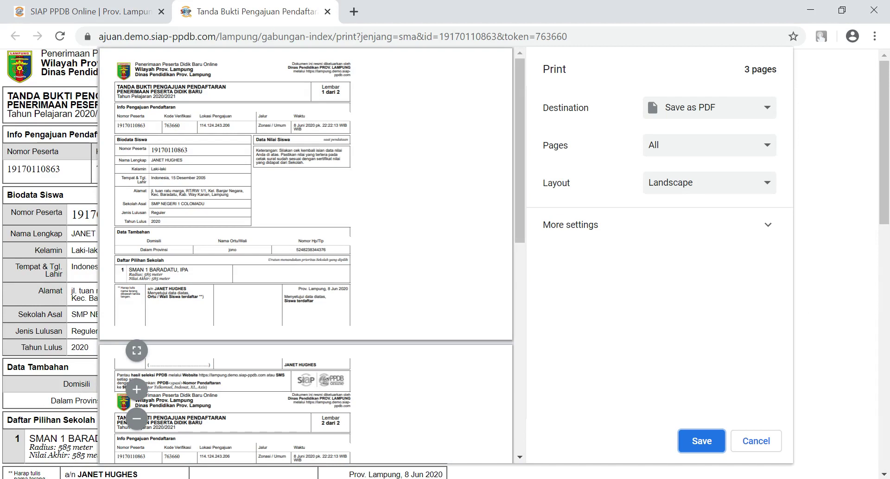
Step: Keep the print destination set to Save as PDF
left_click(710, 107)
key("Down")
key("Up")
key("Up")
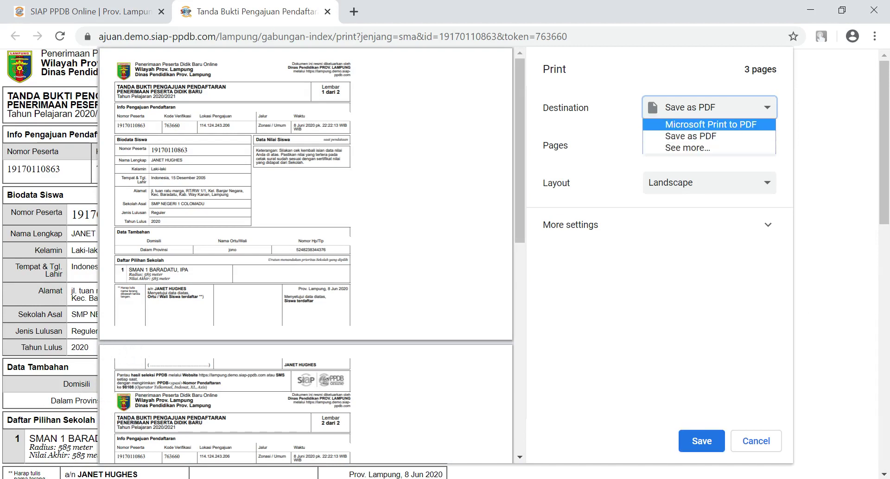
key("Escape")
key("space")
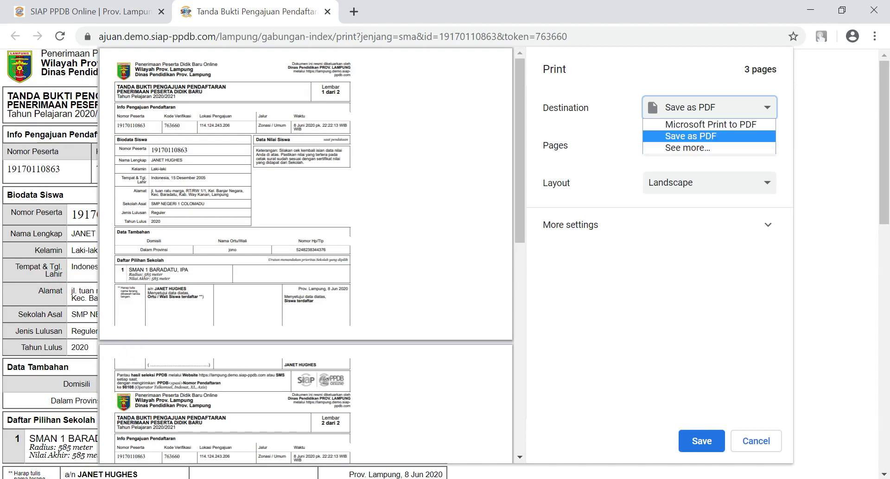
key("Up")
key("Down")
key("Return")
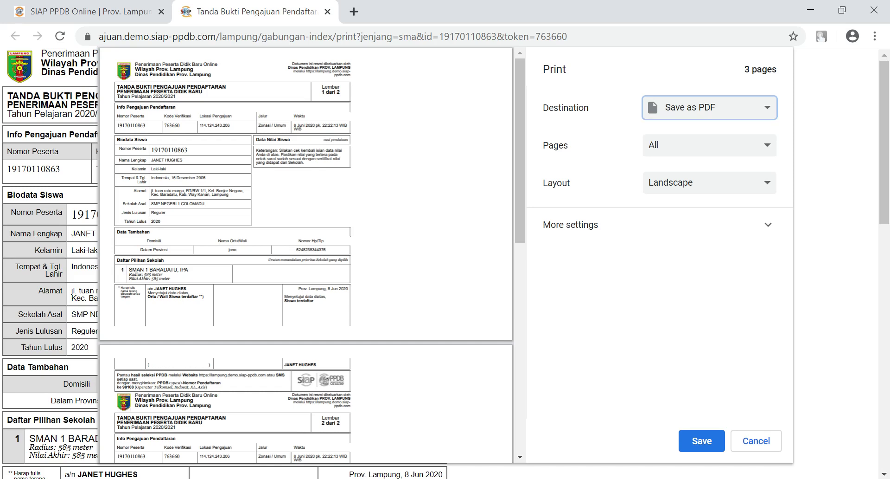
scroll(306, 255, "down", 5)
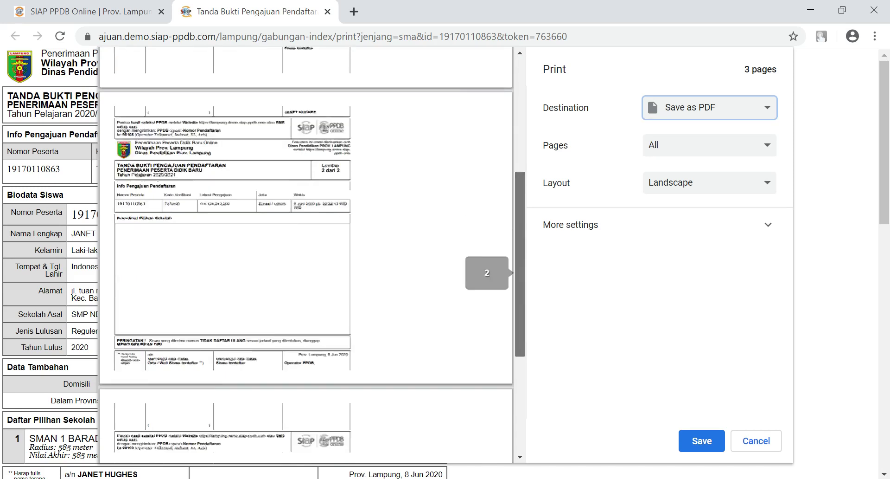
scroll(306, 255, "up", 5)
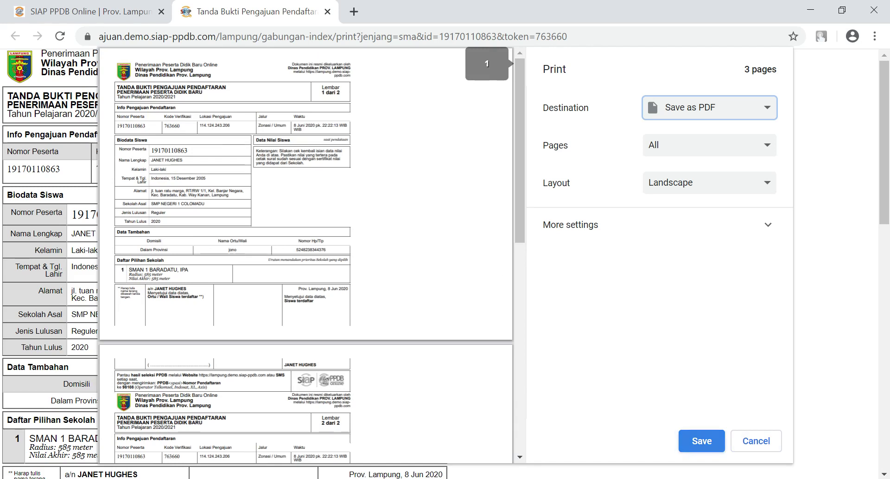
Step: Try saving the PDF, decline replacing the existing file, cancel printing and return to the registration tab
left_click(702, 441)
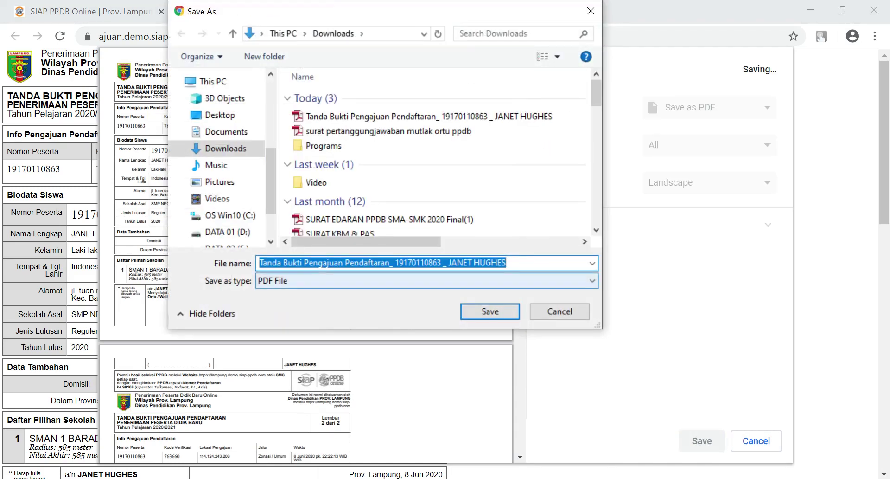
key("Return")
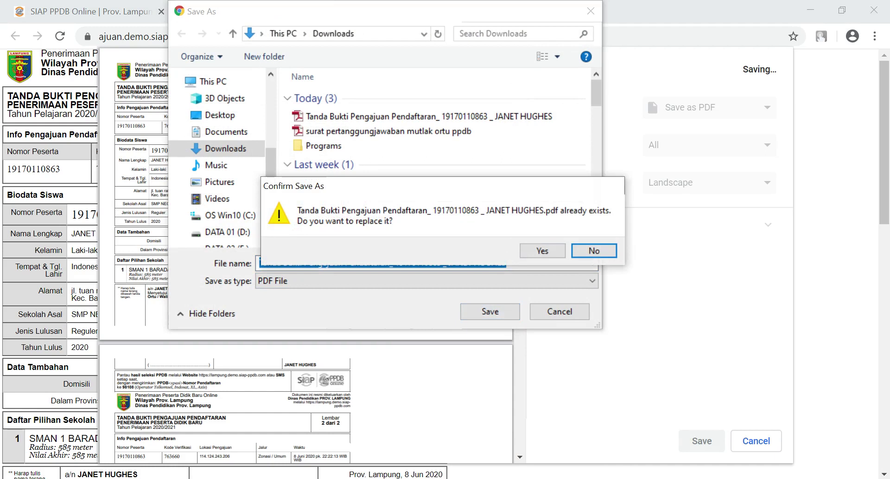
key("y")
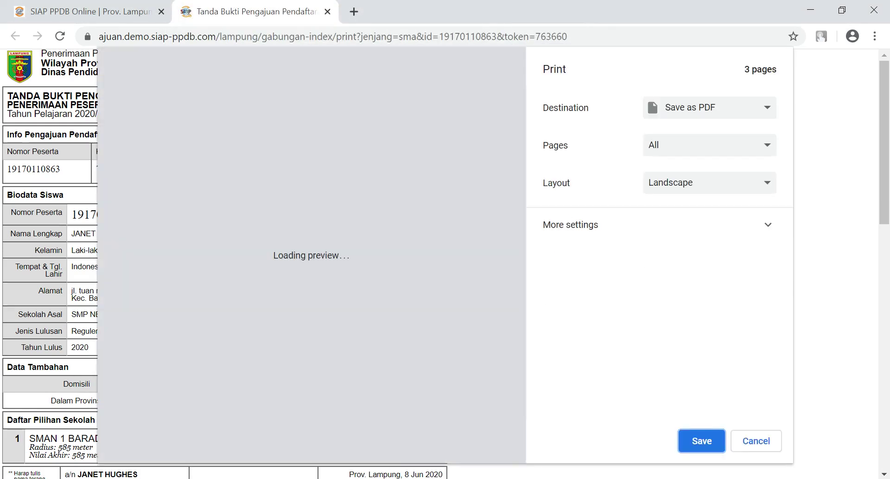
key("Tab")
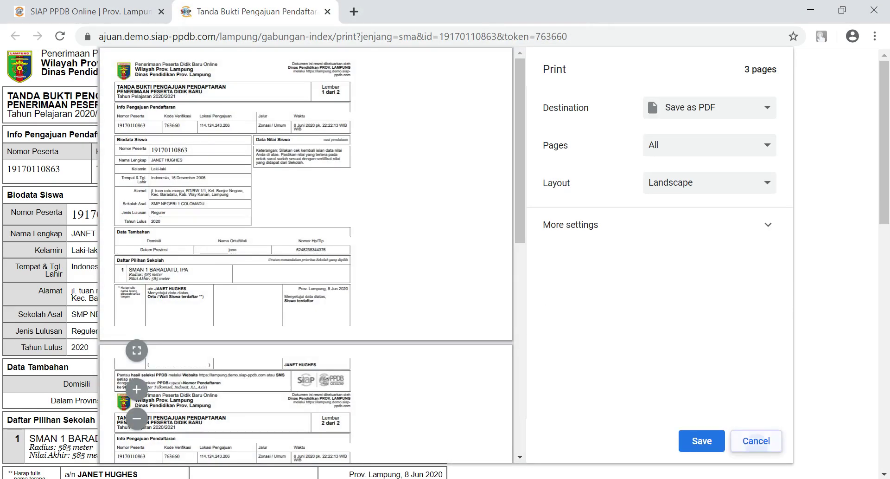
key("Return")
key("ctrl+shift+Tab")
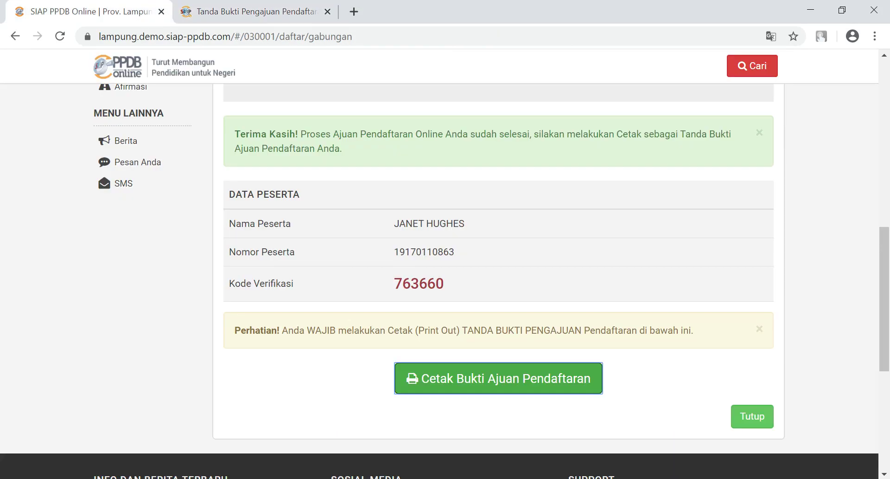
Step: Scroll back to the navigation bar and open the Seleksi results page
left_click_drag(884, 299, 885, 195)
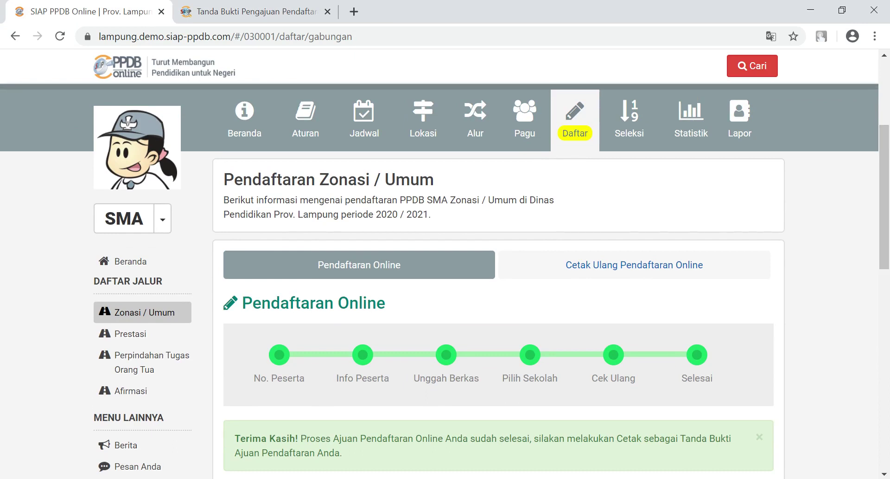
left_click_drag(885, 197, 884, 145)
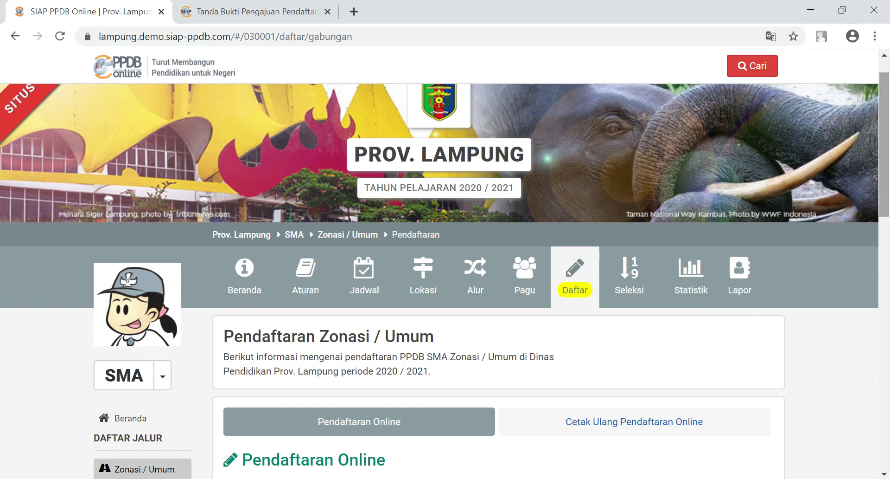
left_click_drag(884, 144, 884, 138)
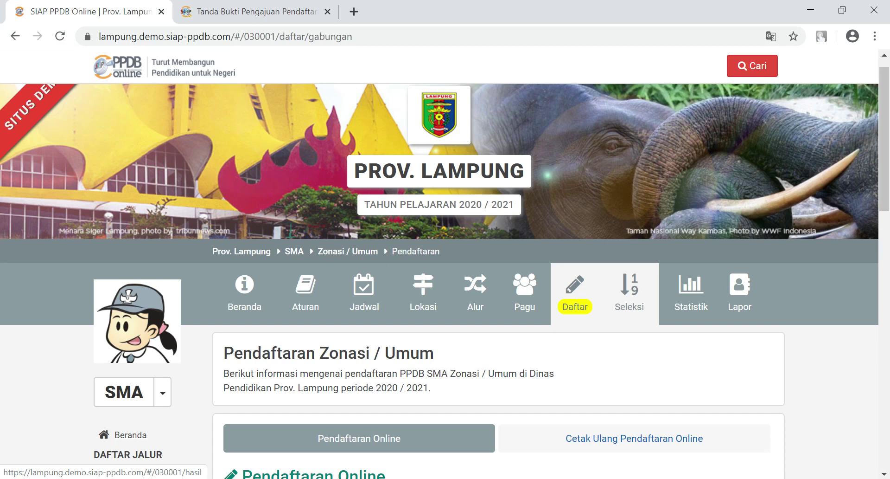
left_click(630, 292)
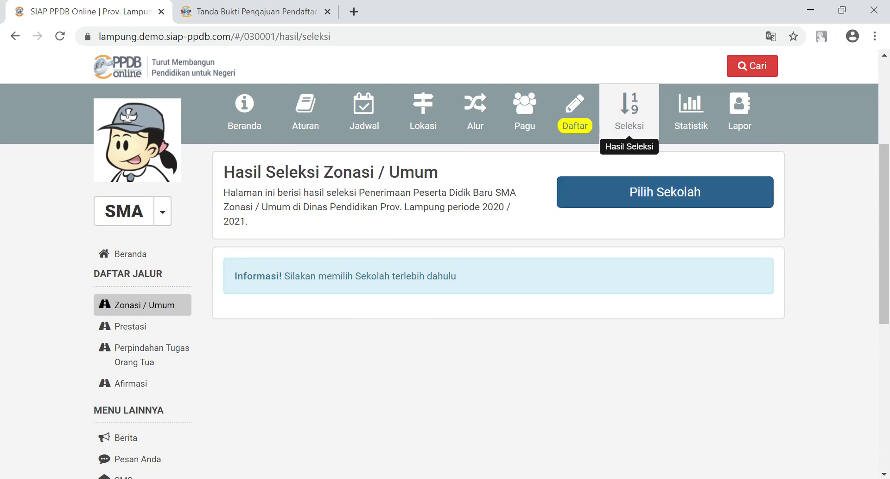
Step: Filter schools to Kab. Way Kanan and view SMAN 1 BARADATU's IPA results, showing 0 students
left_click(665, 191)
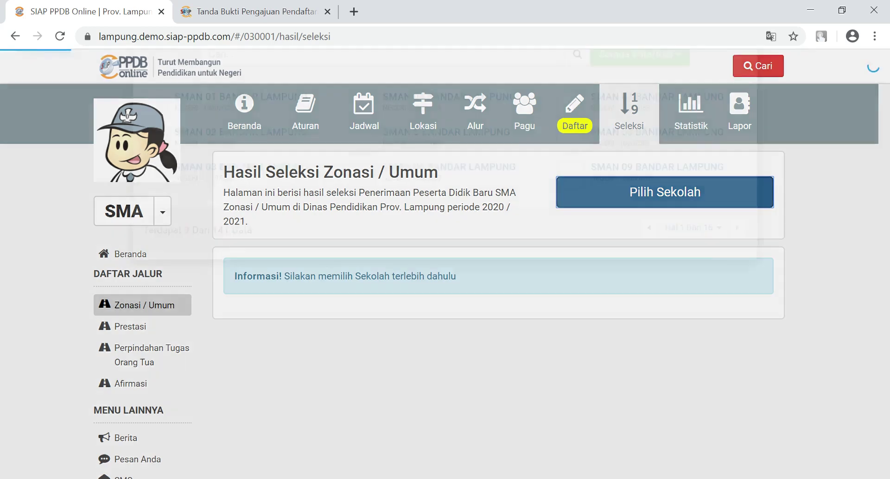
left_click(639, 122)
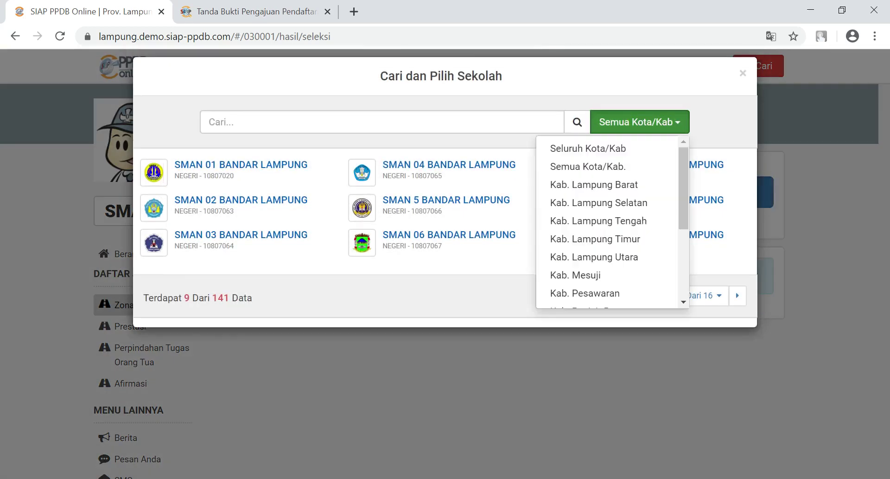
scroll(608, 222, "down", 3)
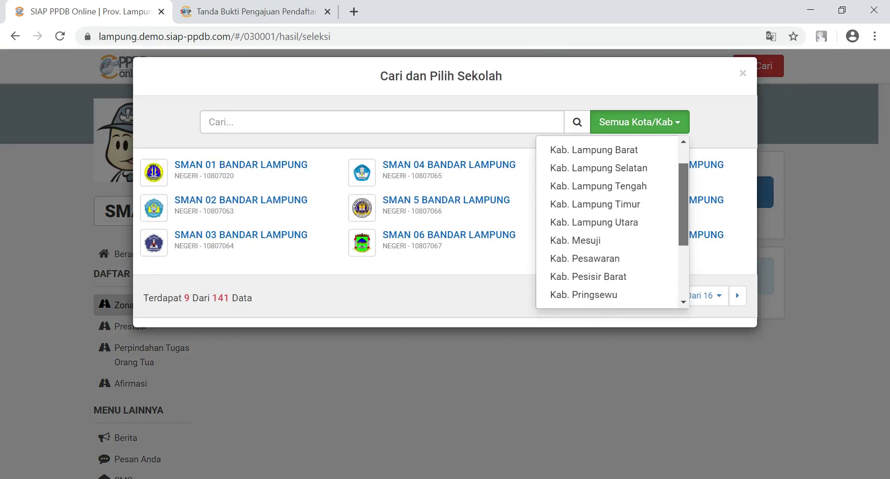
left_click(585, 260)
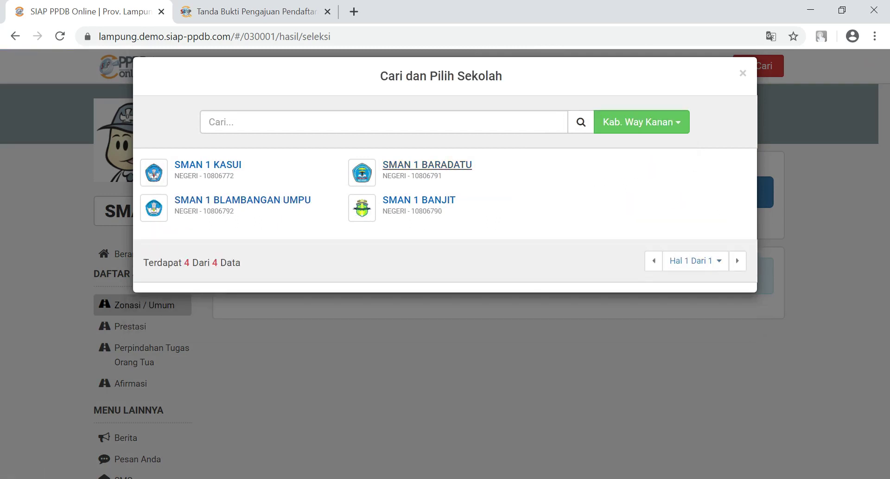
left_click(427, 165)
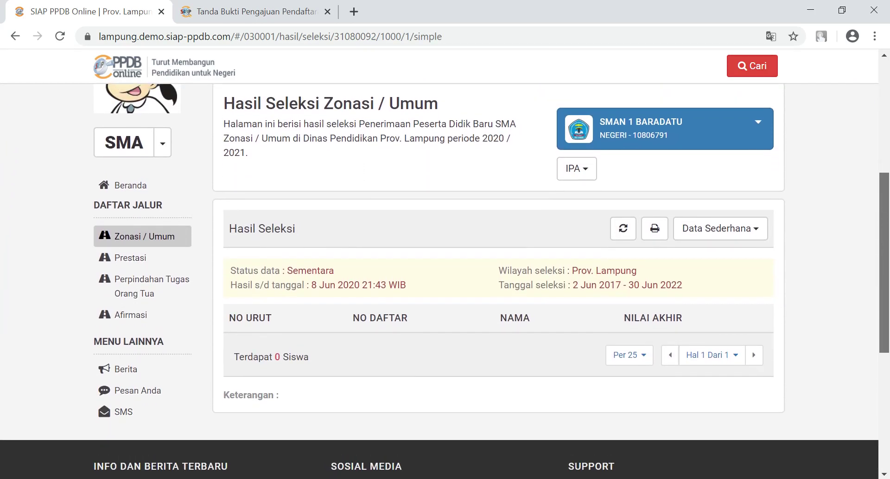
left_click_drag(884, 262, 884, 191)
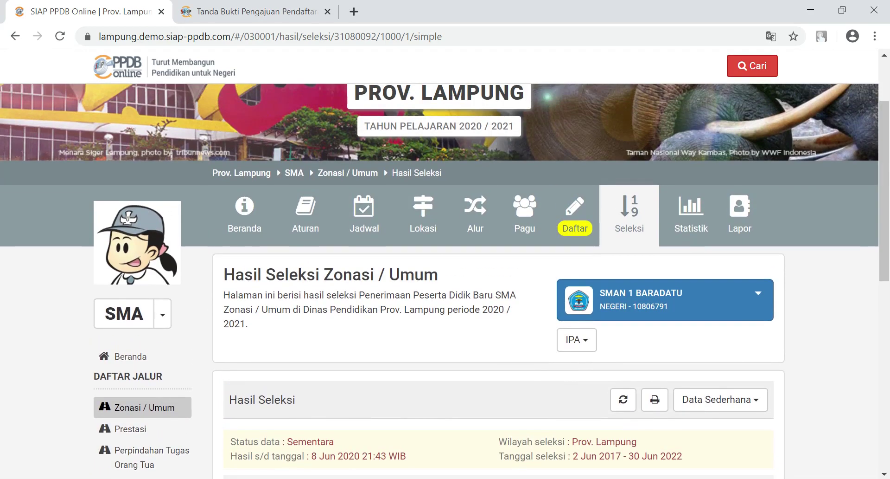
Step: Search No. Pendaftaran for the participant number copied from the Word note
left_click(753, 66)
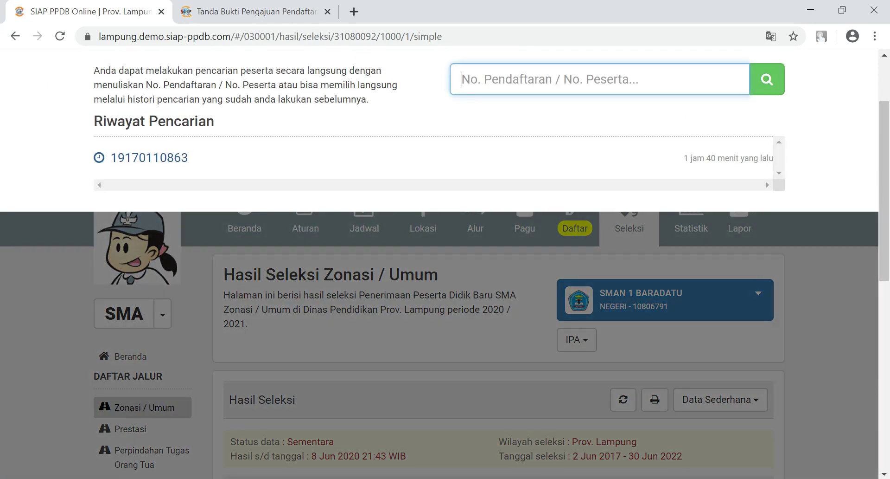
left_click(432, 478)
left_click(131, 433)
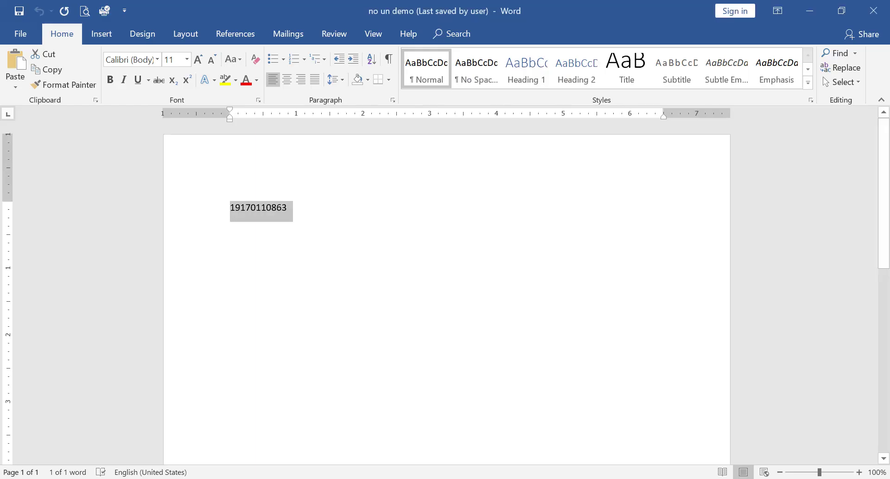
key("alt+Tab")
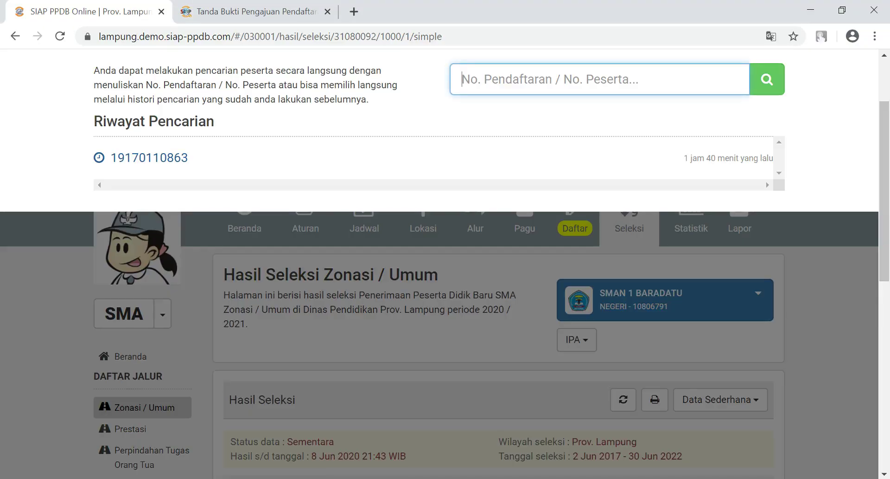
key("ctrl+v")
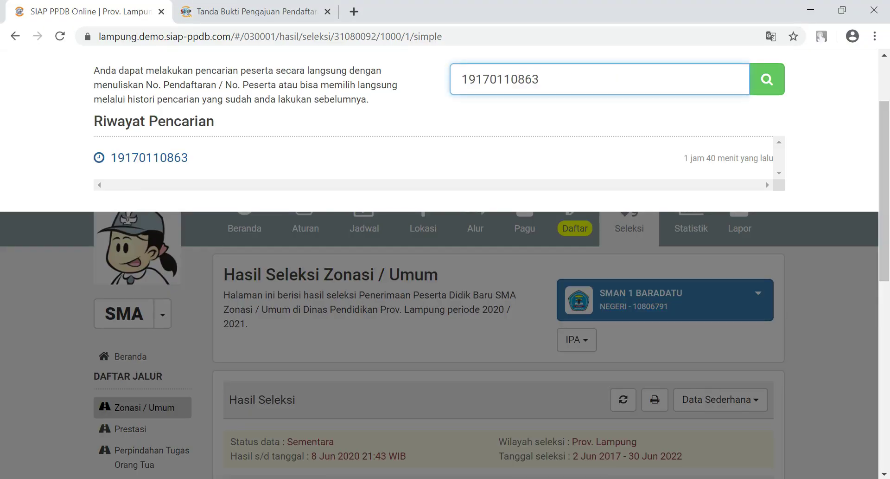
key("Return")
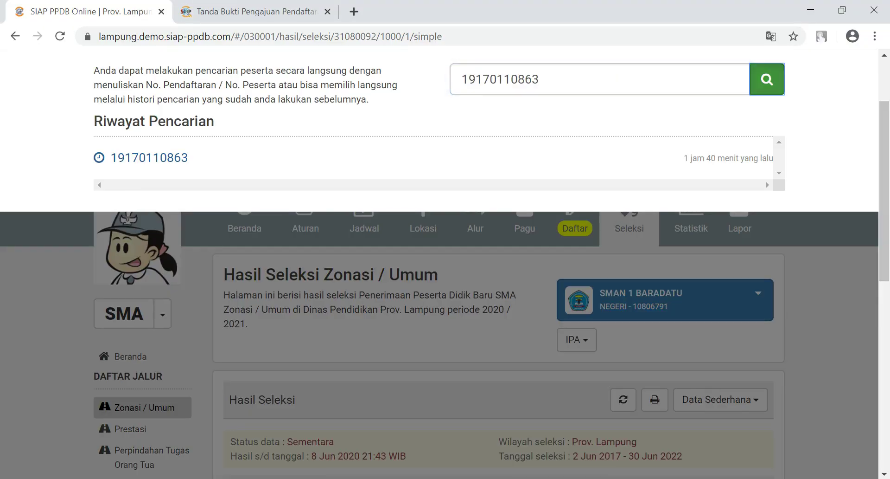
left_click_drag(885, 119, 885, 257)
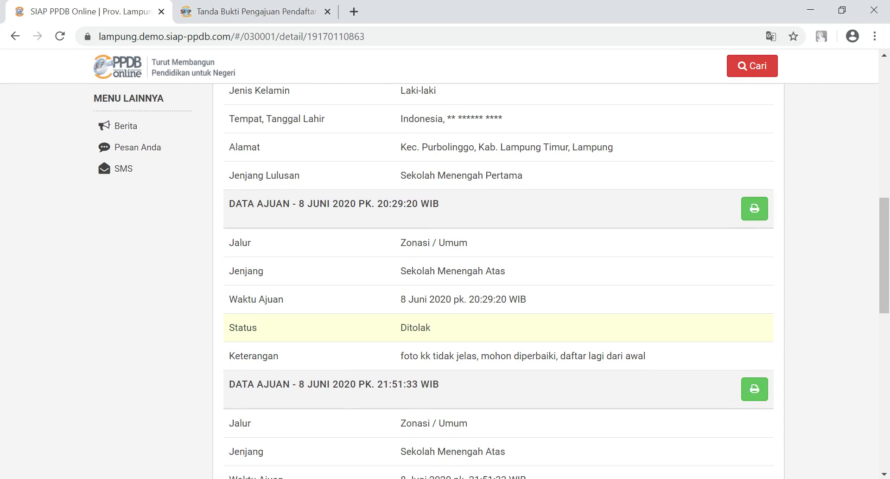
left_click_drag(401, 356, 646, 355)
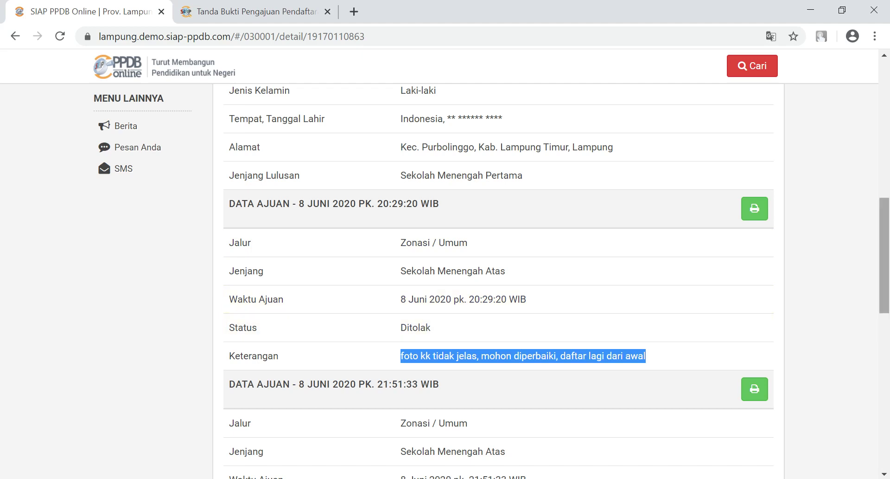
scroll(498, 259, "down", 4)
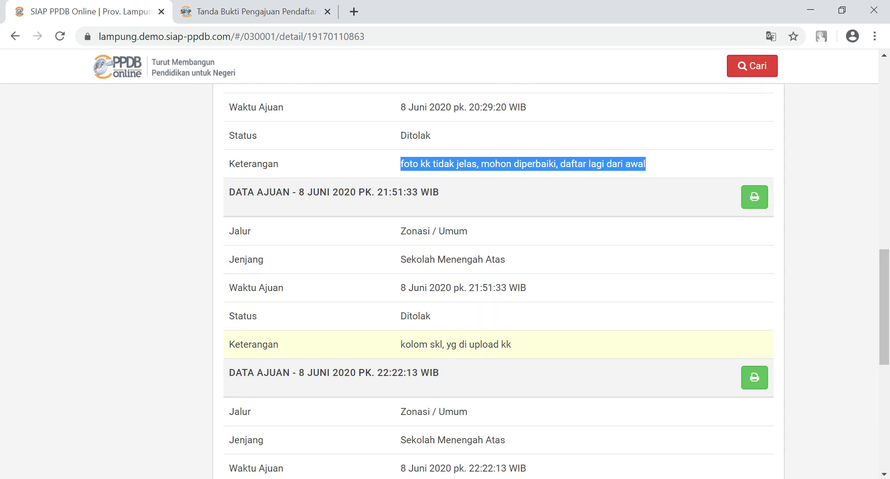
left_click_drag(401, 343, 511, 344)
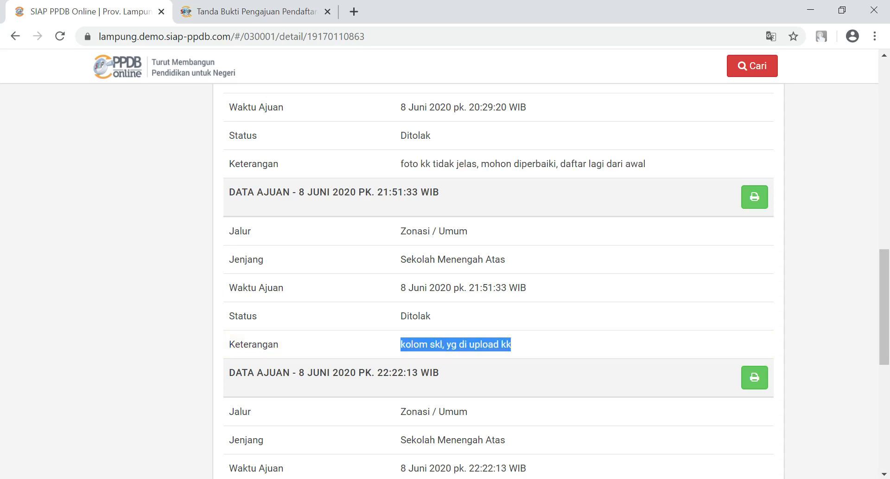
scroll(498, 278, "down", 4)
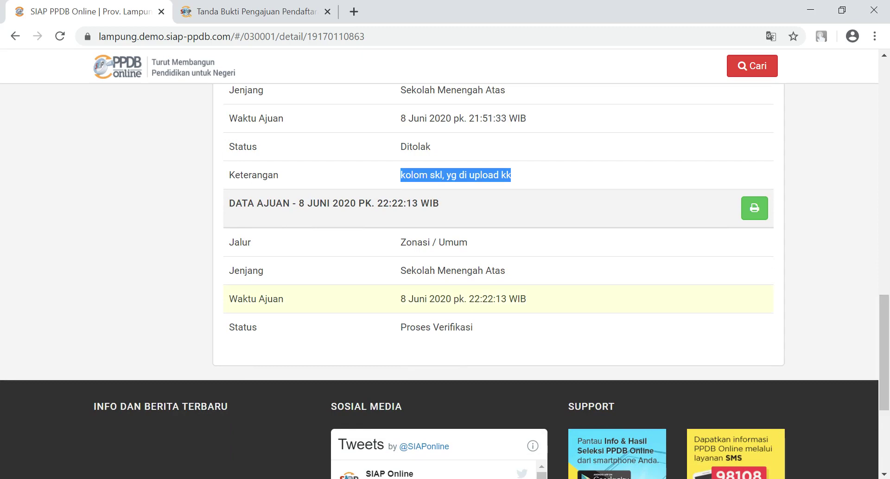
left_click(401, 327)
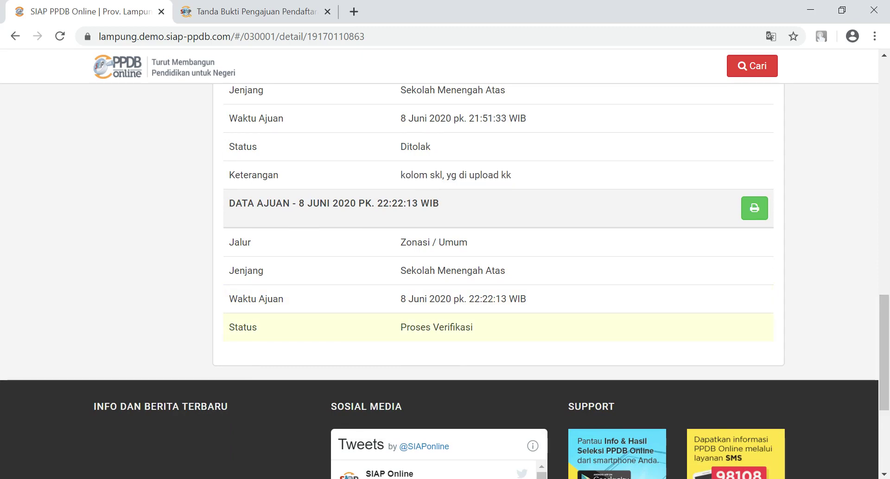
left_click_drag(400, 327, 473, 326)
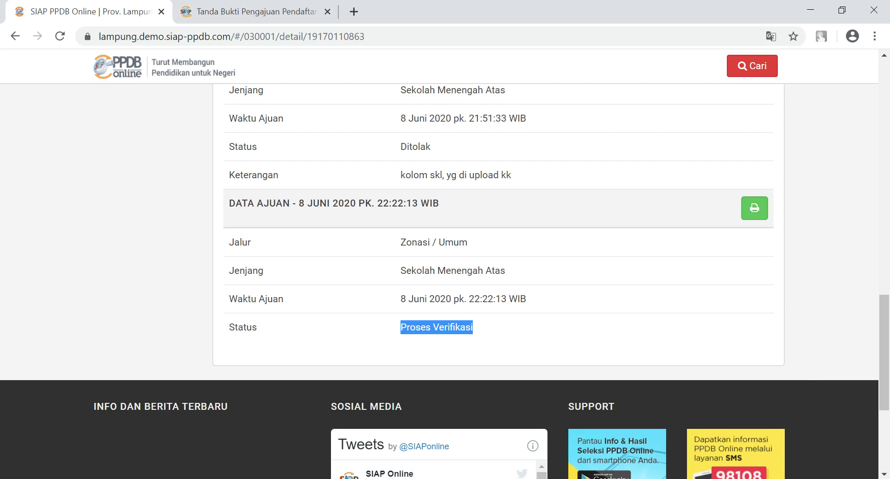
mouse_move(432, 478)
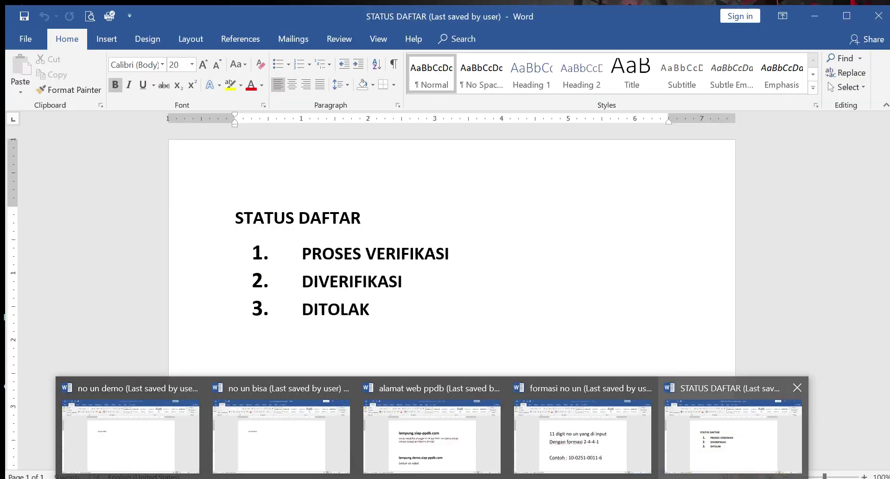
left_click(733, 434)
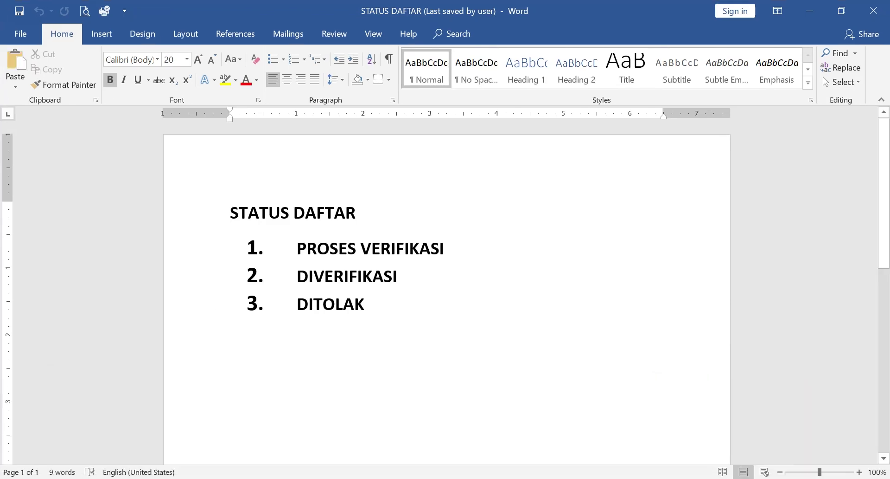
left_click_drag(297, 248, 444, 248)
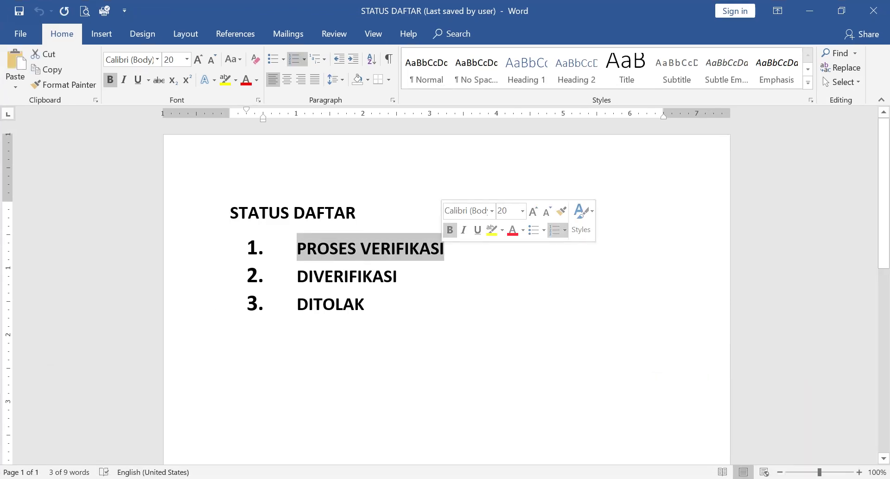
left_click(397, 276)
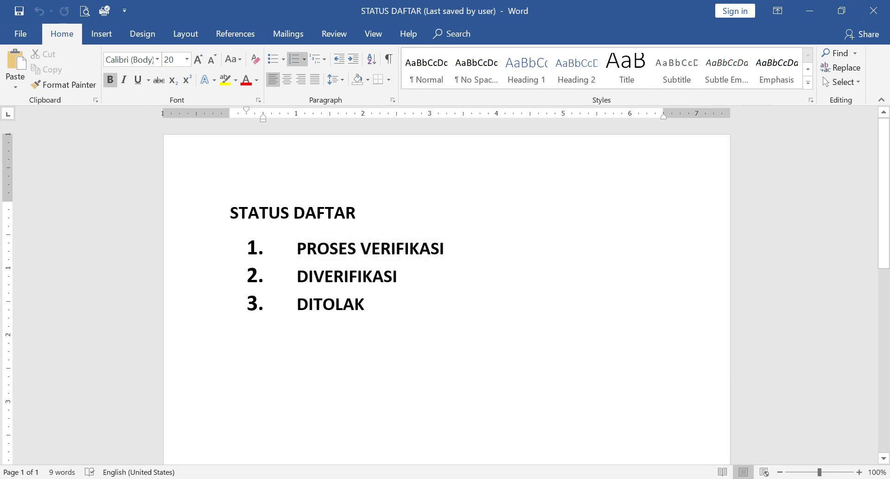
left_click(445, 248)
left_click(297, 276)
left_click_drag(297, 276, 398, 276)
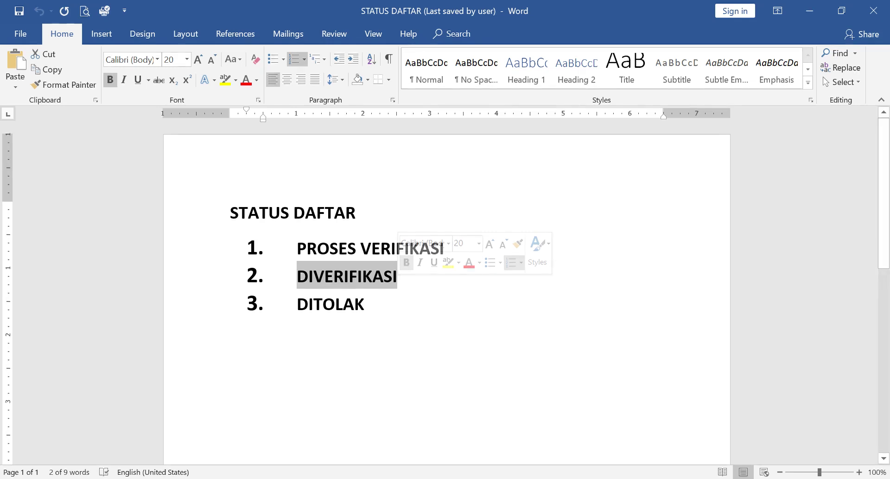
left_click(297, 304)
left_click_drag(298, 304, 364, 305)
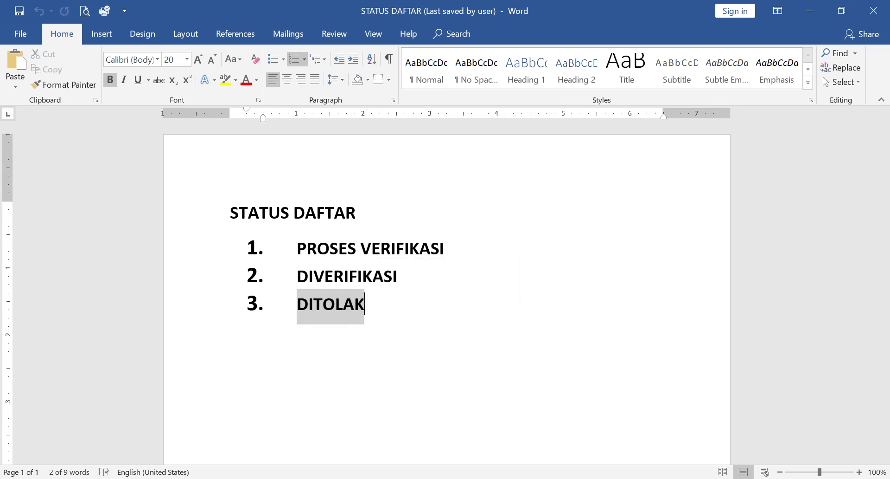
left_click(365, 304)
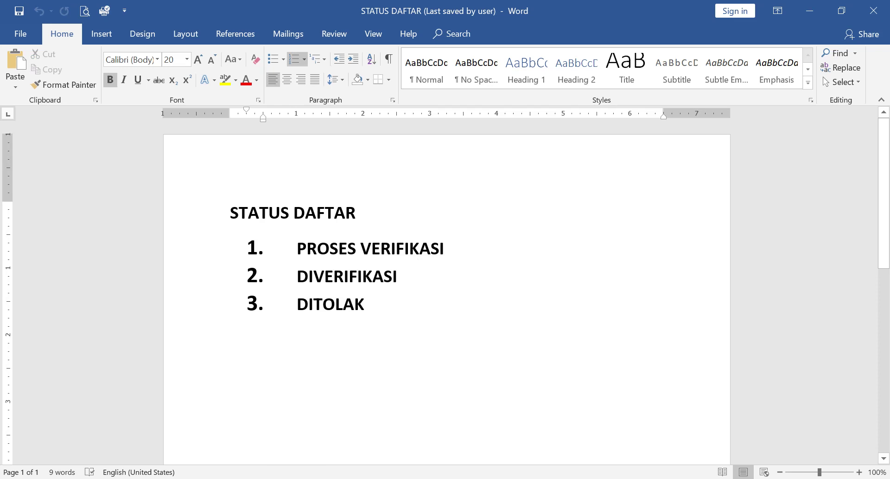
left_click(297, 248)
key("shift+End")
key("shift+Left")
key("shift+Left")
key("shift+Right")
key("shift+Right")
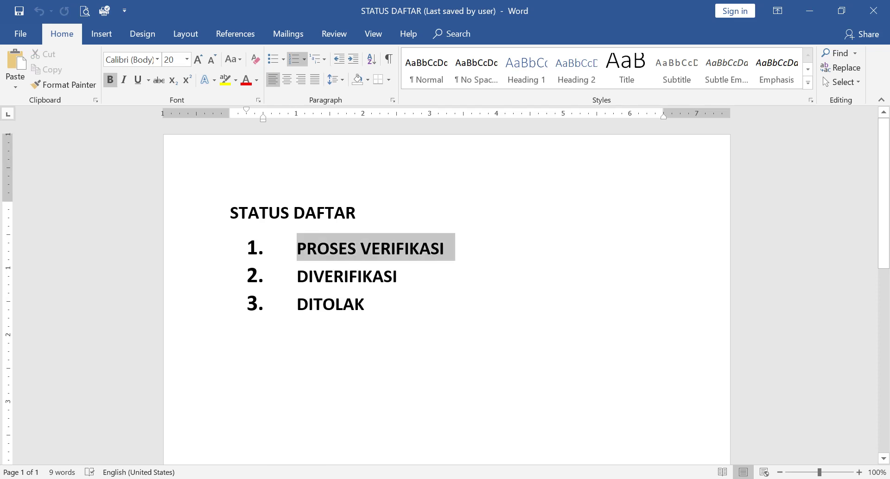
key("shift+Left")
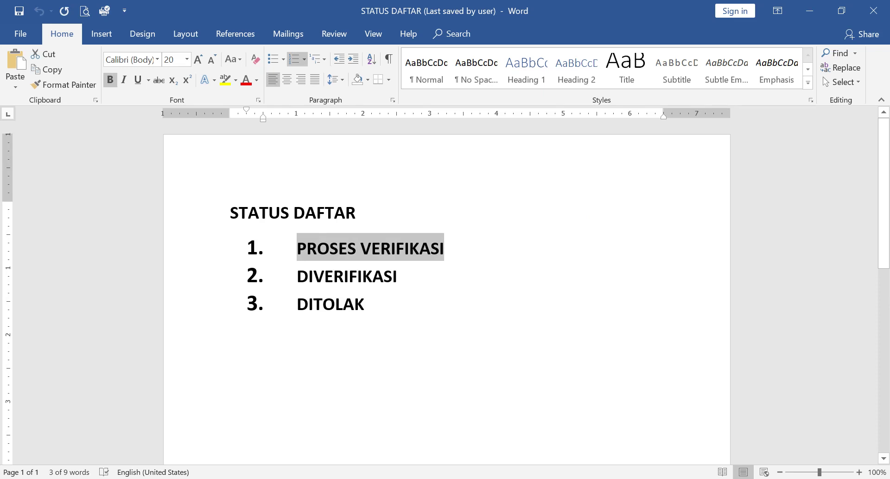
left_click_drag(298, 276, 398, 276)
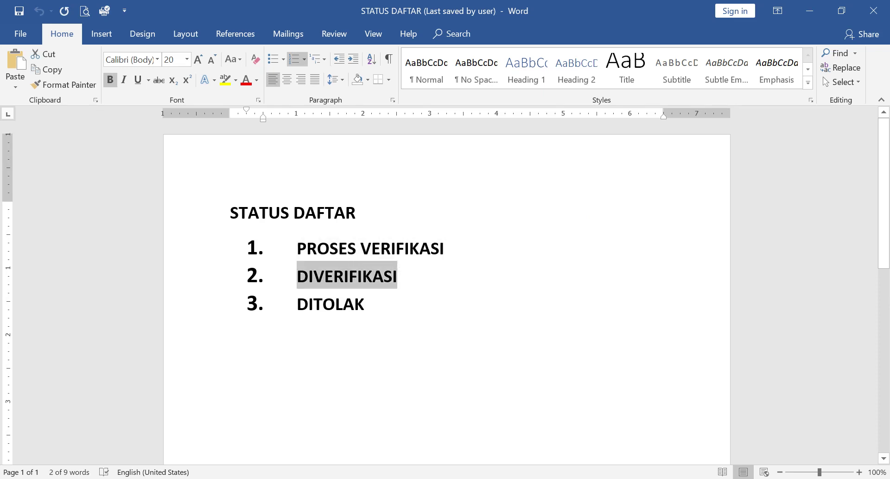
key("alt+Tab")
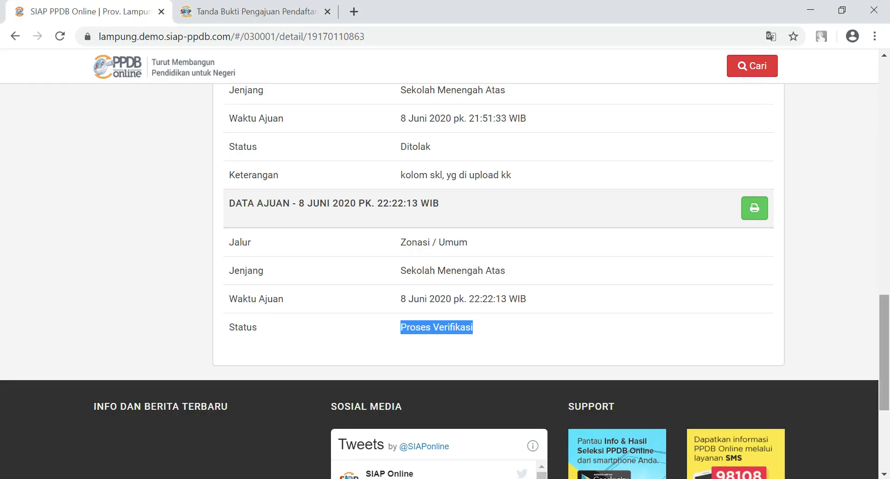
Step: Go from the Seleksi tab to the Prestasi track overview for Prov. Lampung 2020 / 2021
left_click_drag(884, 352, 885, 166)
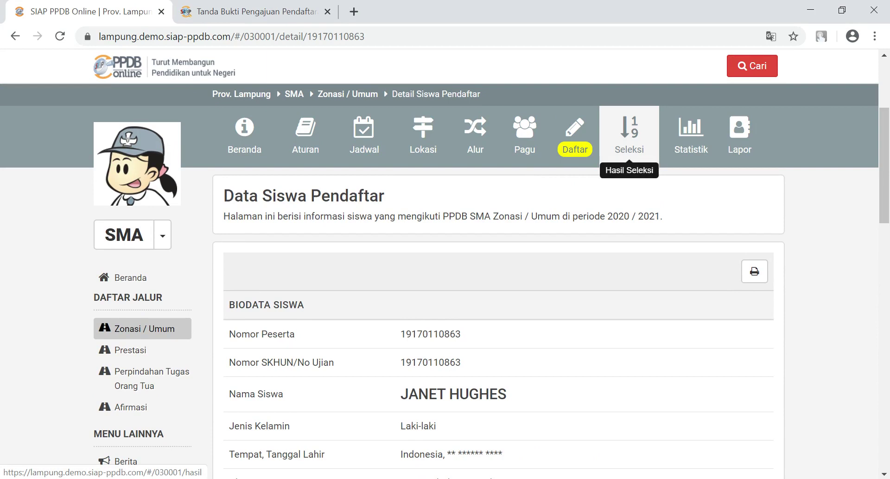
left_click(629, 134)
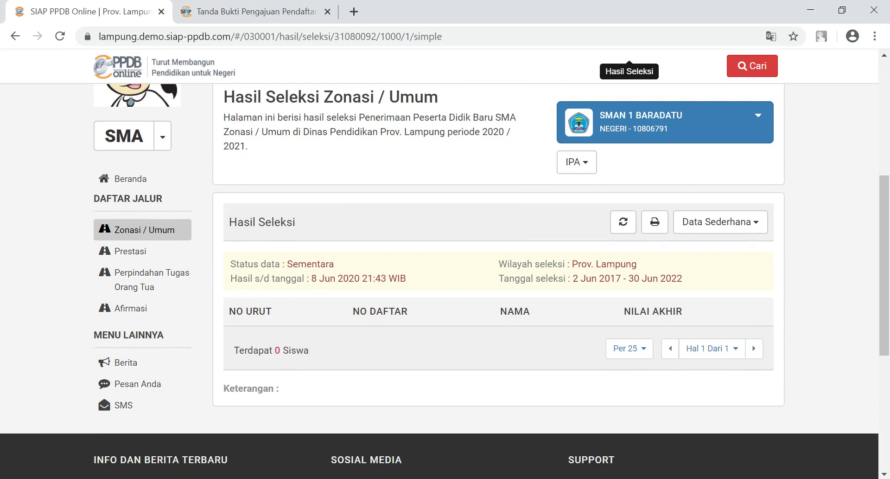
left_click(130, 251)
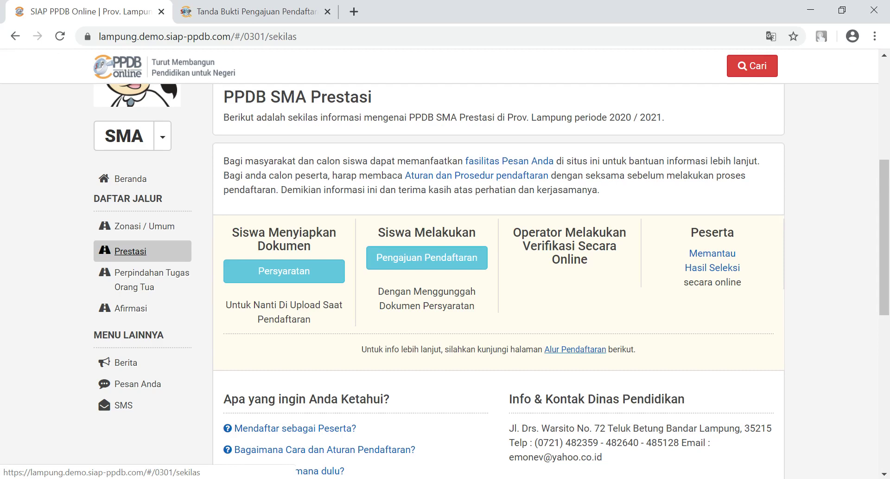
Step: Start an online Prestasi registration and paste the 11-digit exam number from Word into Nomor SKHUN/No Ujian
mouse_move(884, 237)
left_mouse_down()
mouse_move(884, 290)
mouse_move(884, 228)
mouse_move(884, 335)
mouse_move(884, 242)
left_mouse_up()
left_click(427, 230)
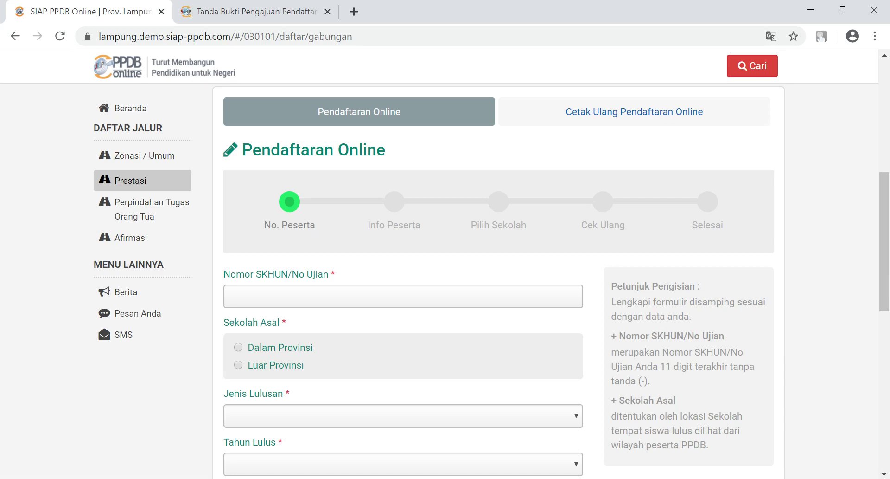
left_click(258, 424)
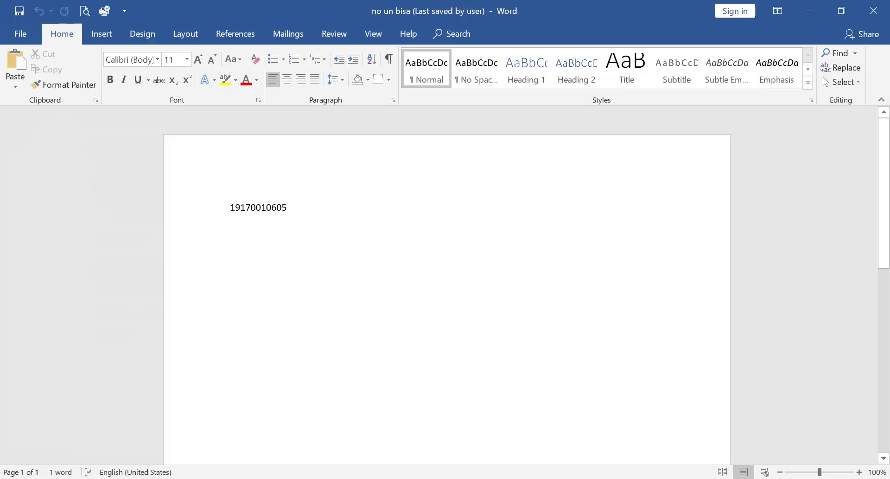
key("ctrl+a")
key("ctrl+c")
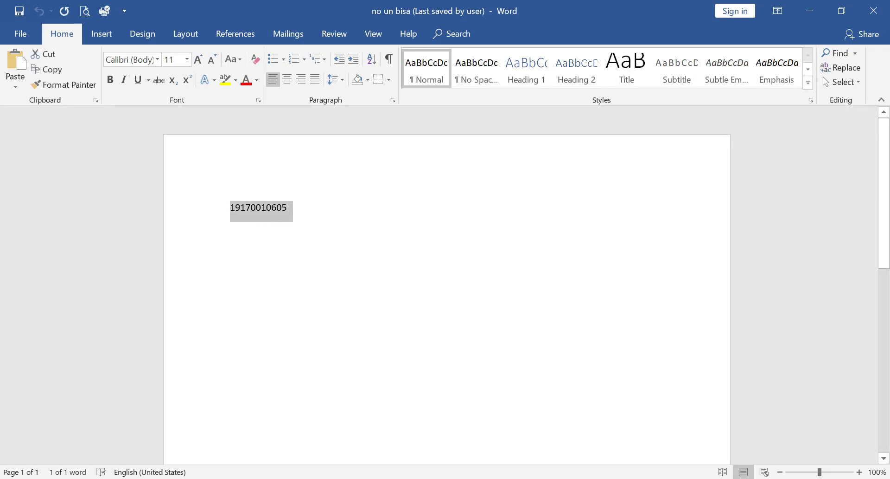
key("alt+Tab")
left_click(403, 295)
key("ctrl+v")
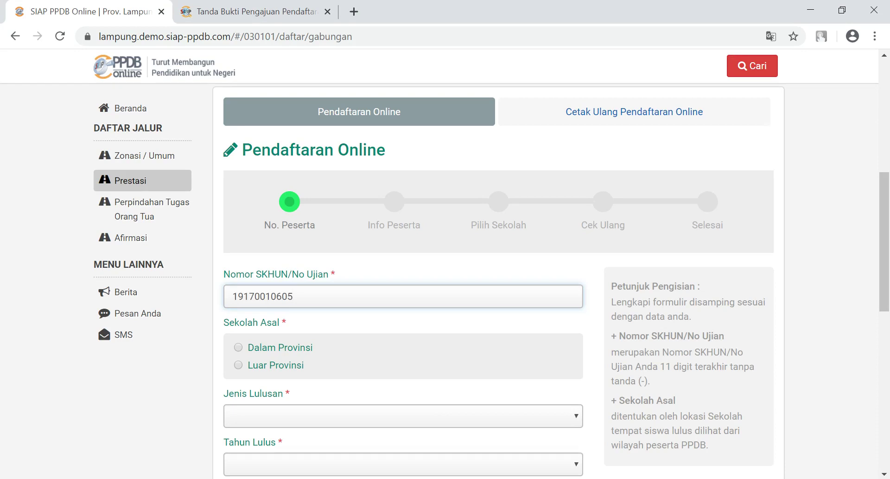
Step: Submit the first step with Dalam Provinsi, Reguler, graduation year 2020 and the security code
left_click(238, 346)
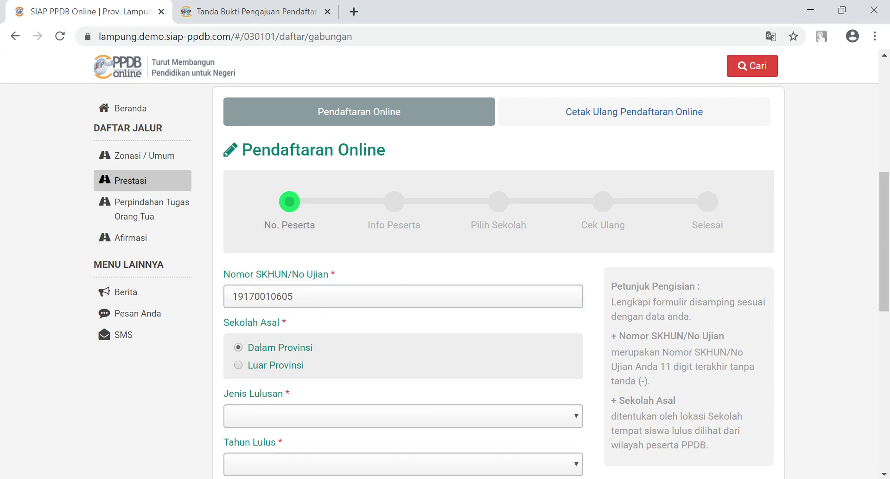
left_click(403, 416)
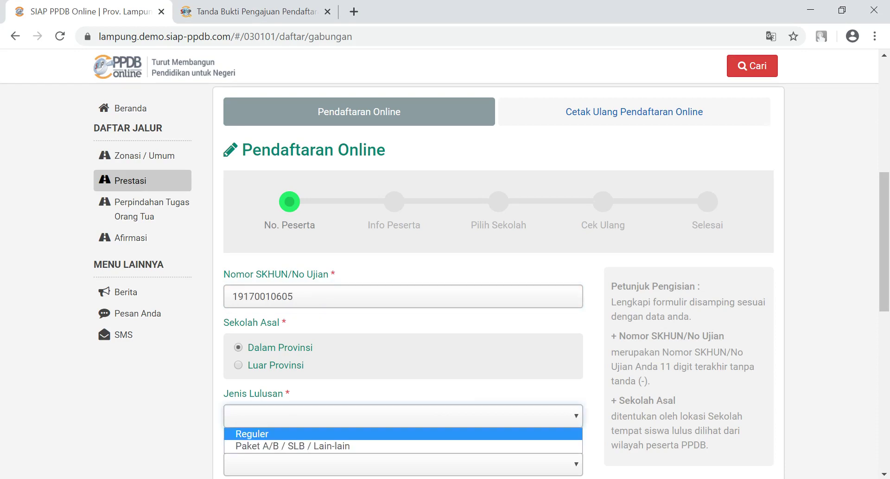
left_click(403, 433)
scroll(403, 278, "down", 5)
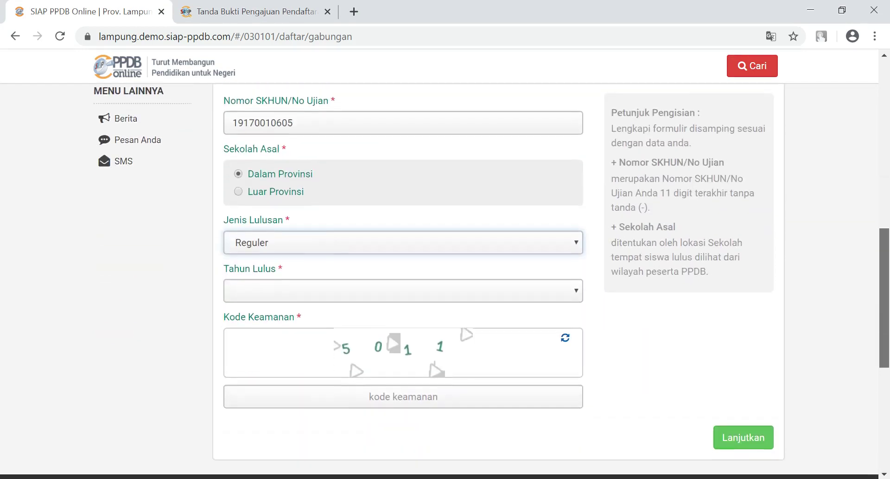
left_click(403, 247)
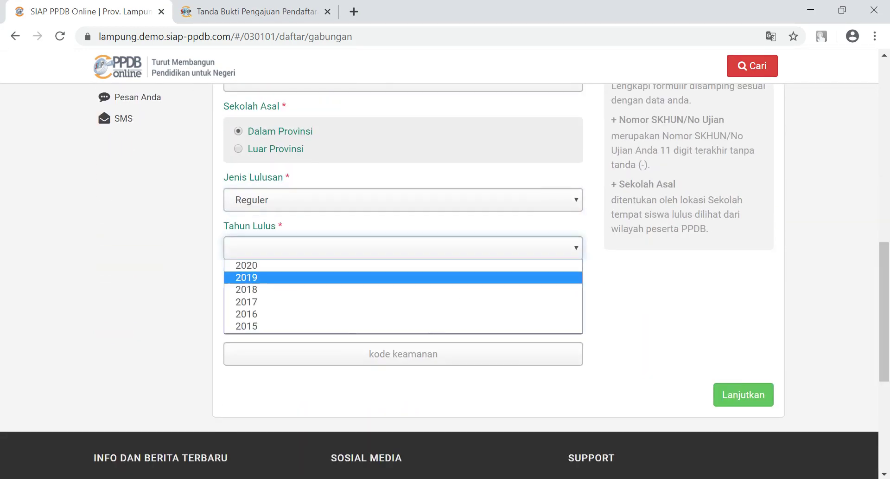
left_click(403, 262)
left_click(403, 354)
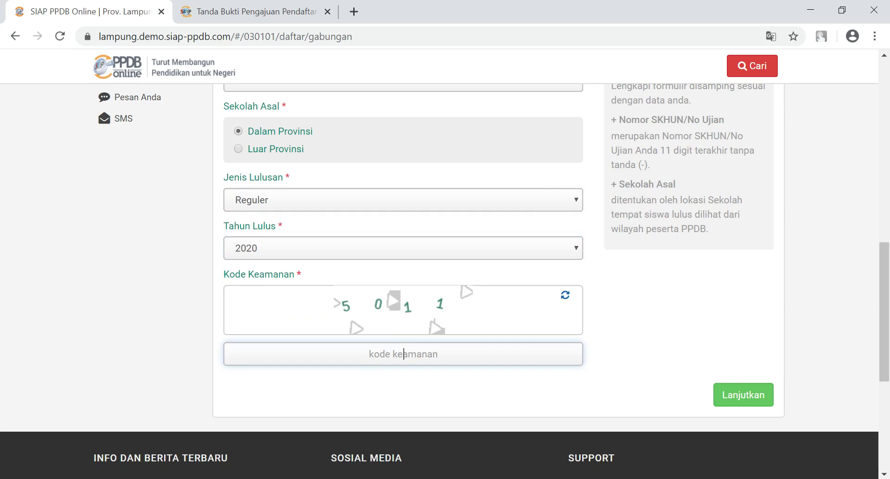
type("5011")
left_click(743, 395)
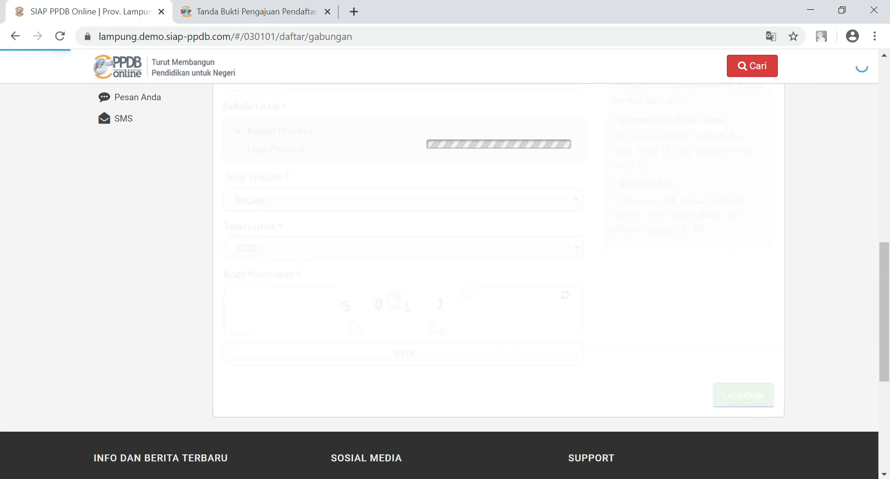
Step: Replace the street address and choose Kab. Way Kanan, Kecamatan Baradatu, Kelurahan Banjar Negara
scroll(499, 278, "down", 3)
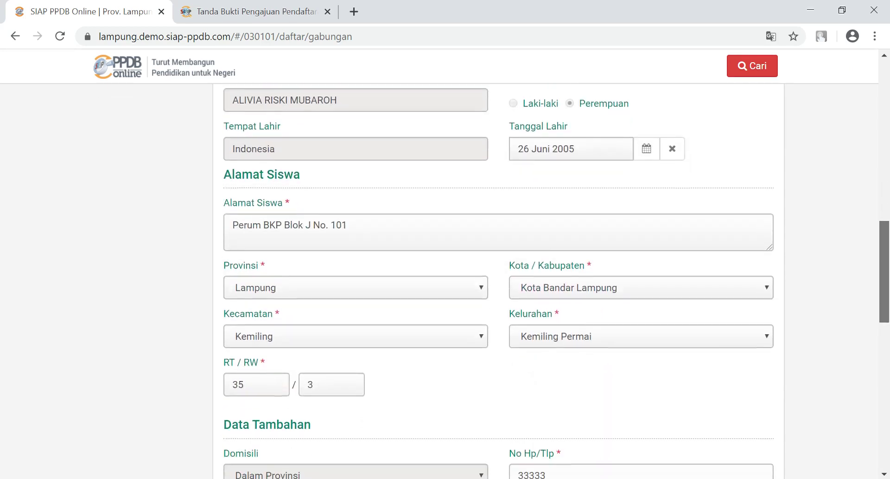
scroll(498, 278, "down", 2)
scroll(498, 279, "up", 2)
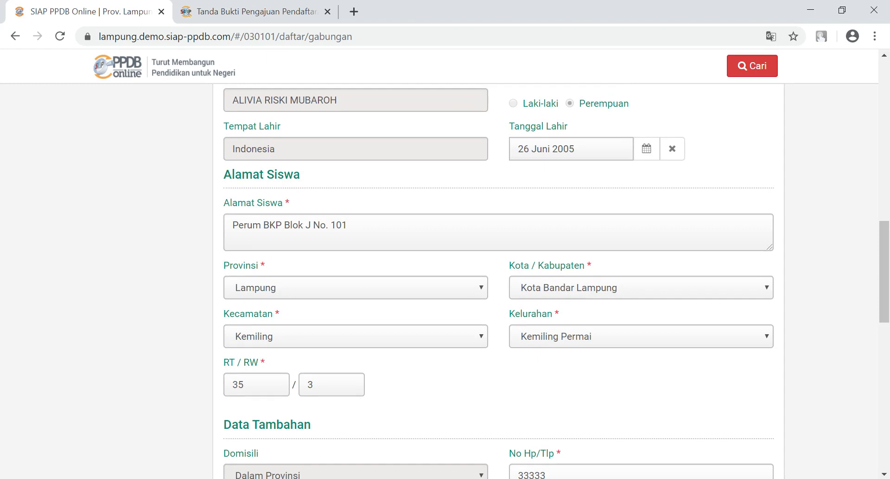
key("ctrl+a")
key("BackSpace")
type("jl. tuan")
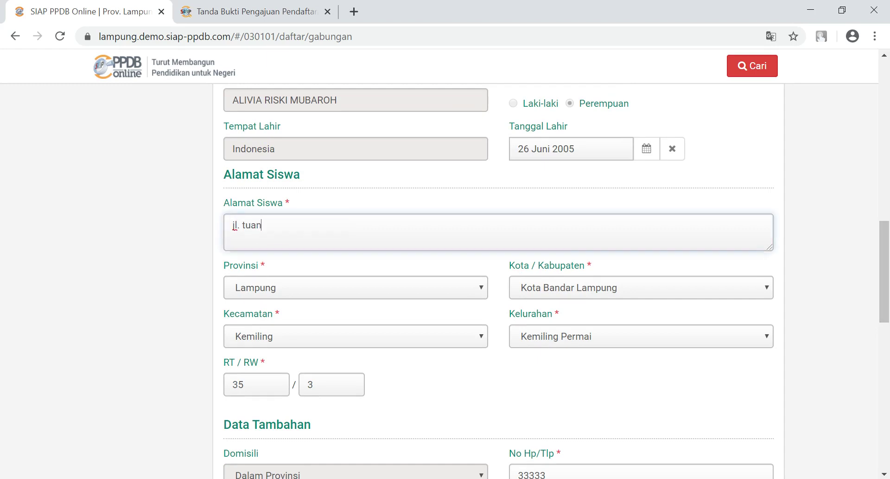
type(" ratu marga")
left_click(641, 287)
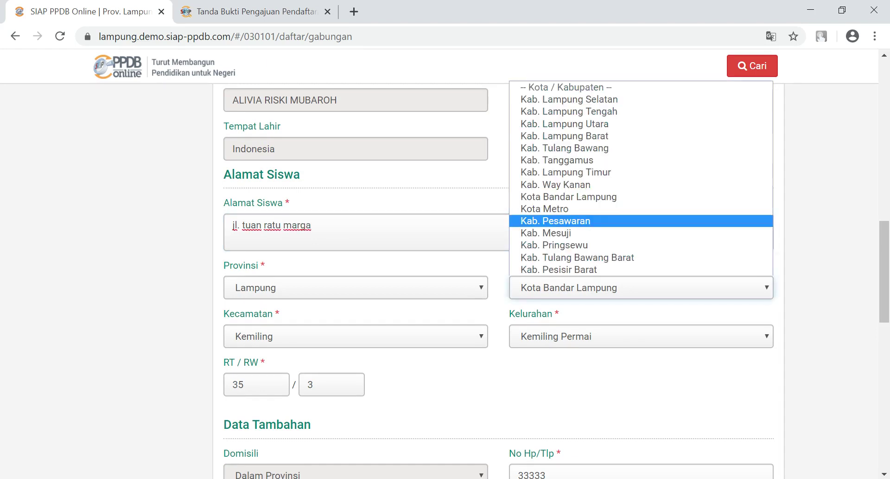
left_click(584, 185)
left_click(356, 336)
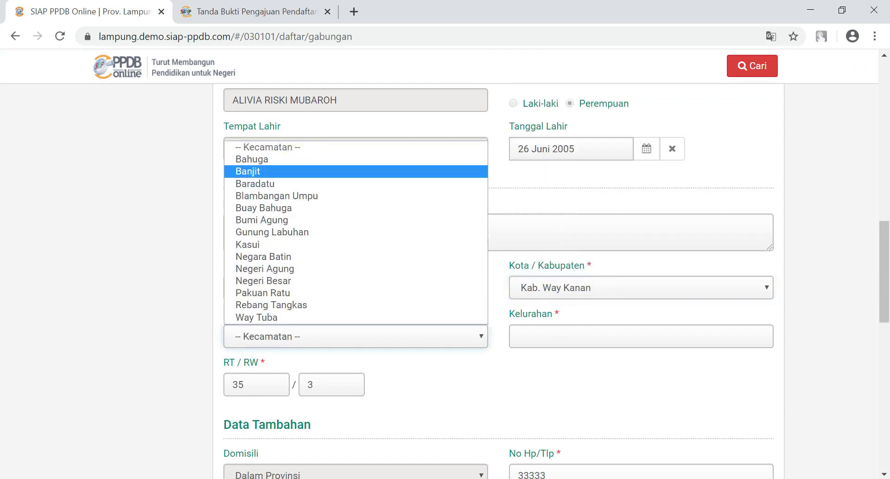
left_click(255, 183)
left_click(641, 336)
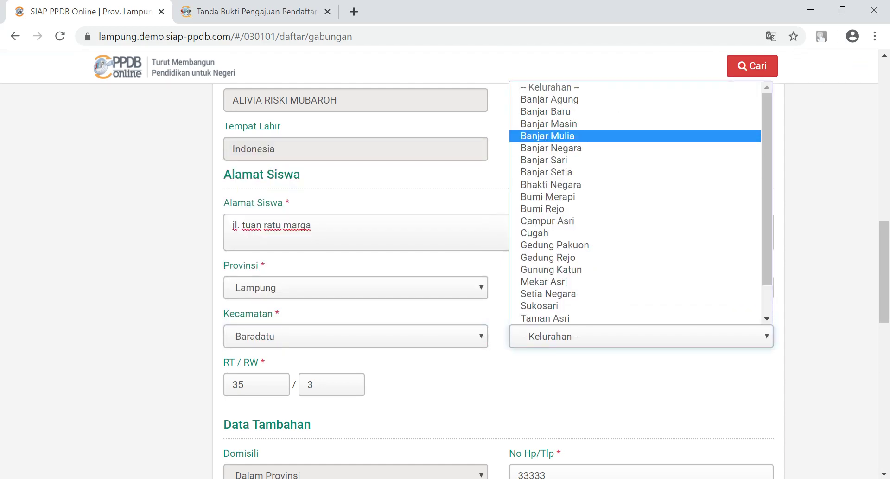
left_click(551, 148)
Step: Set RT/RW to 1/1 and replace the phone number and the guardian's name
key("Tab")
type("1")
key("Tab")
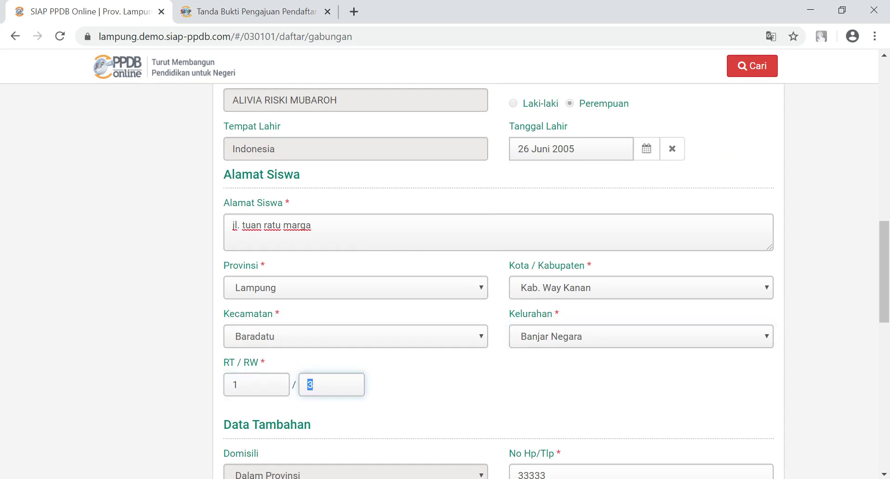
type("1")
scroll(499, 281, "down", 5)
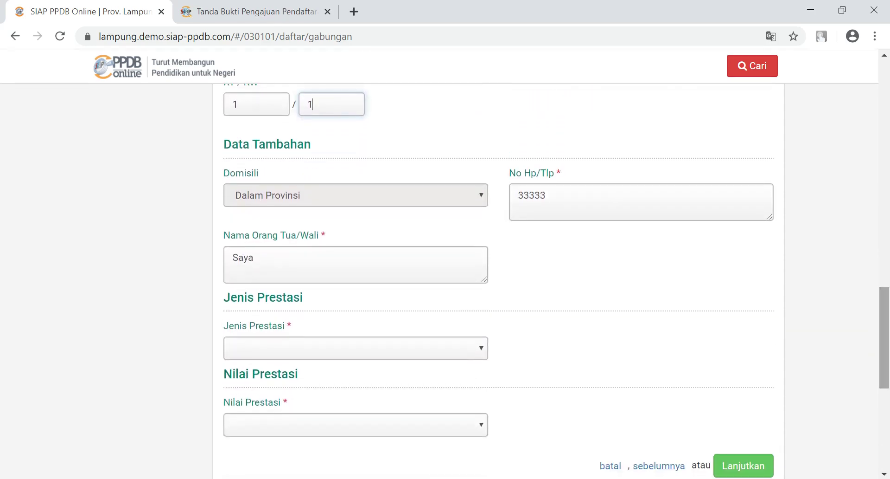
key("Tab")
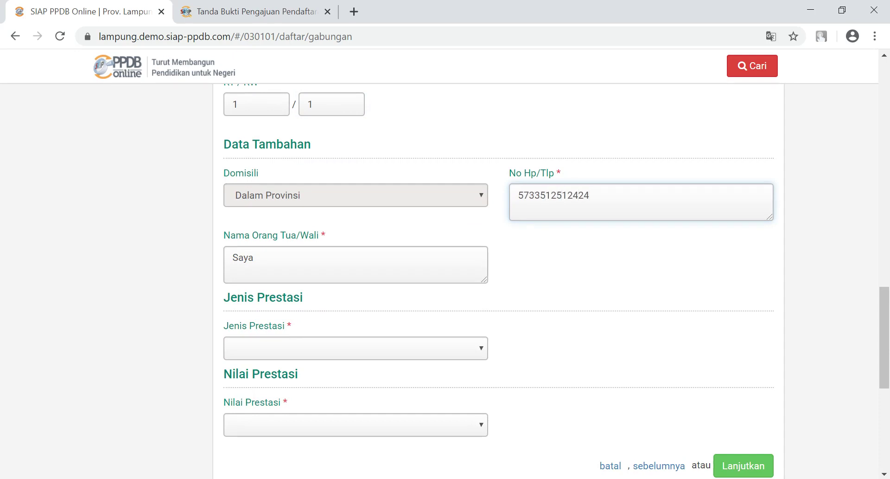
key("Tab")
type("jono")
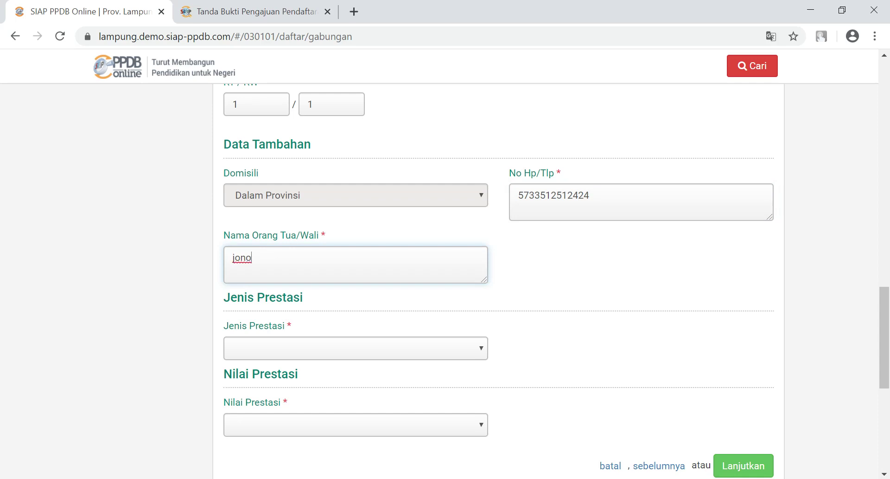
Step: Choose Akademik as the Jenis Prestasi, revealing the empty Nilai Rapor table
left_click(356, 348)
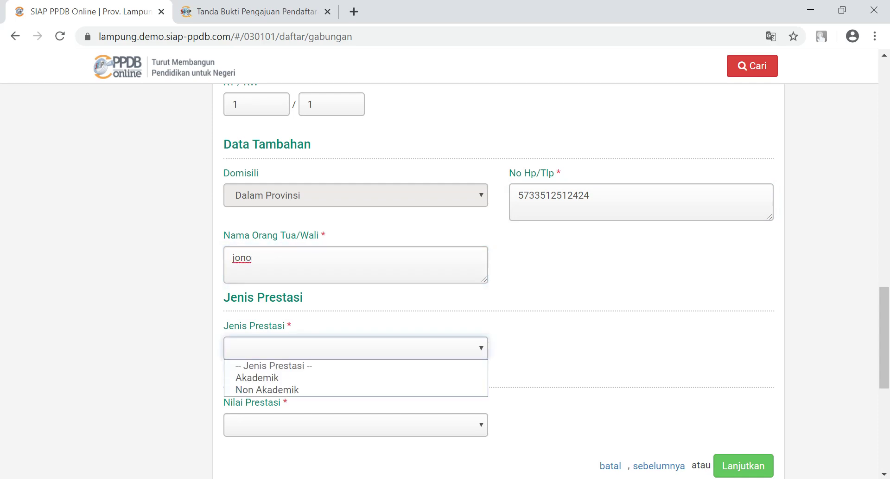
left_click(355, 377)
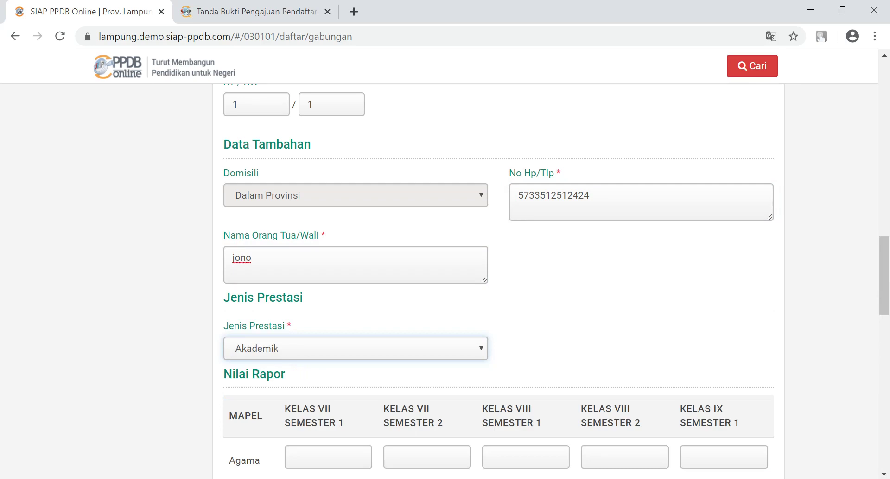
scroll(510, 302, "down", 5)
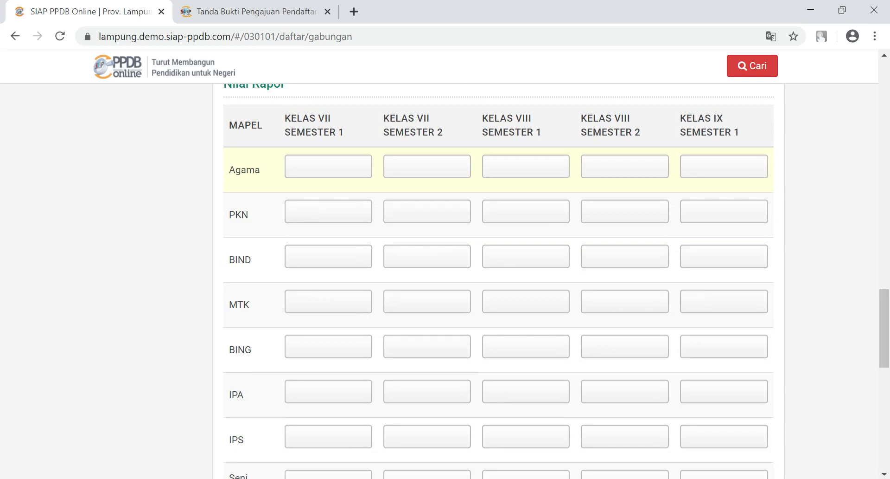
scroll(498, 281, "up", 2)
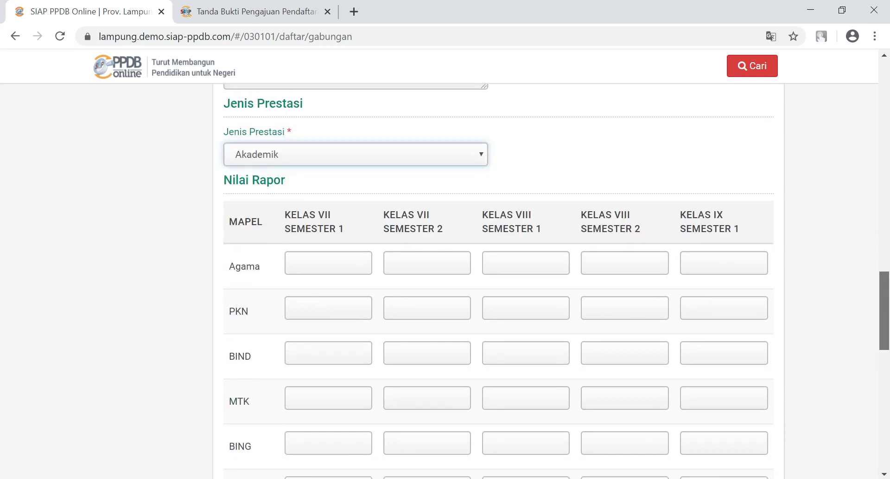
scroll(498, 281, "up", 1)
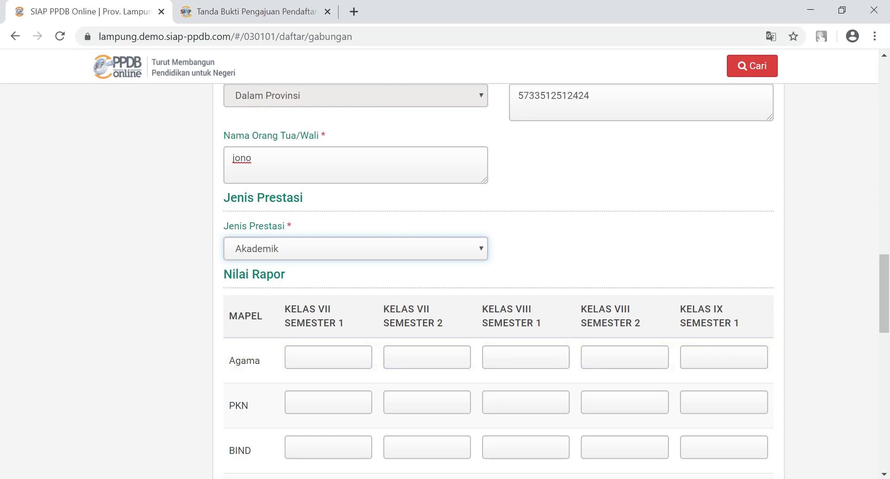
Step: Switch Jenis Prestasi to Non Akademik and pick 'Akademik/Non Akademik Beregu | Juara 3 Tingkat Provinsi'
left_click(356, 249)
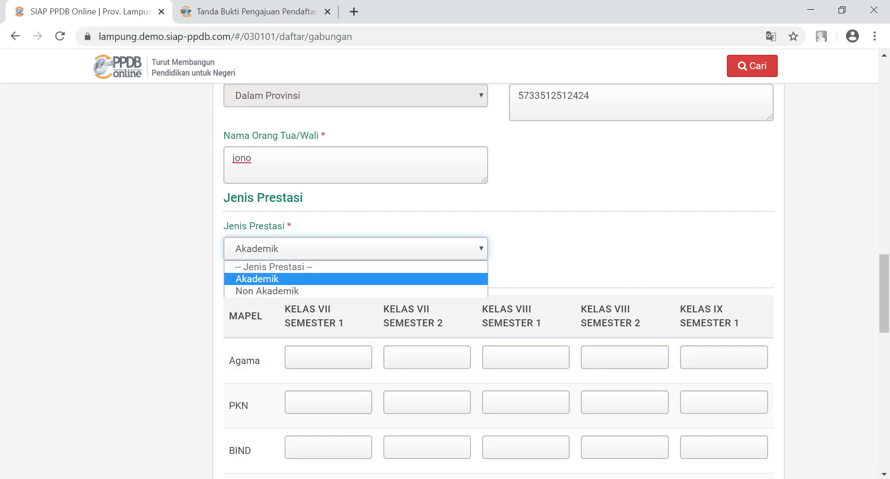
key("Return")
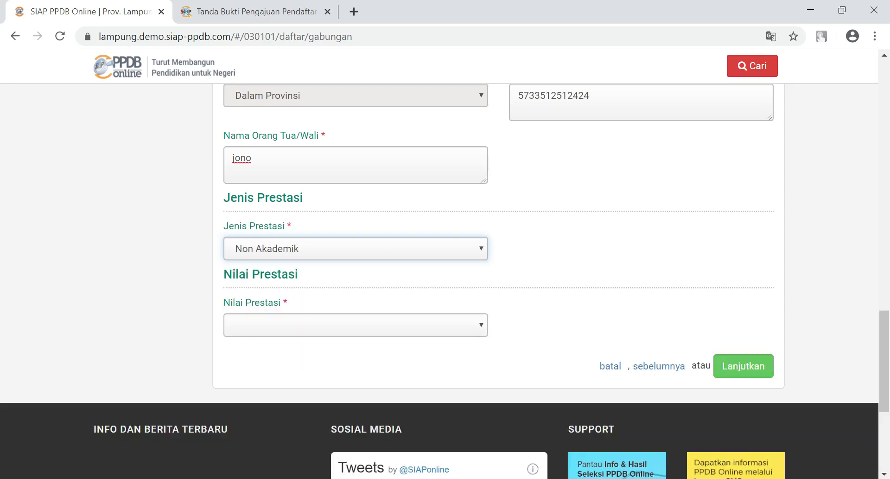
left_click(356, 325)
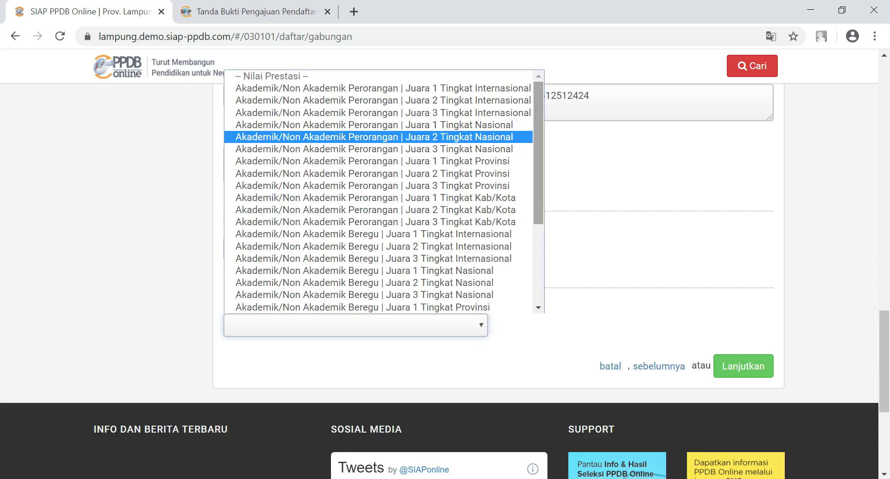
scroll(378, 190, "down", 3)
scroll(384, 194, "up", 2)
scroll(384, 193, "down", 2)
scroll(378, 191, "up", 5)
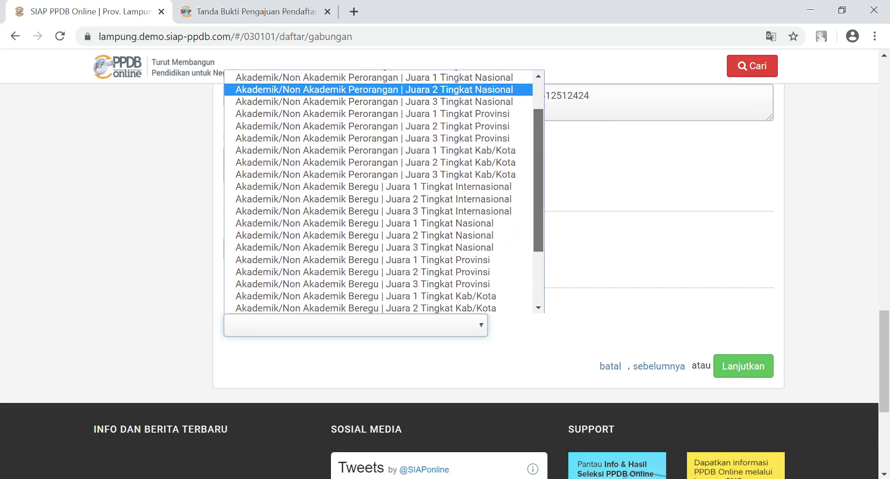
scroll(378, 190, "down", 5)
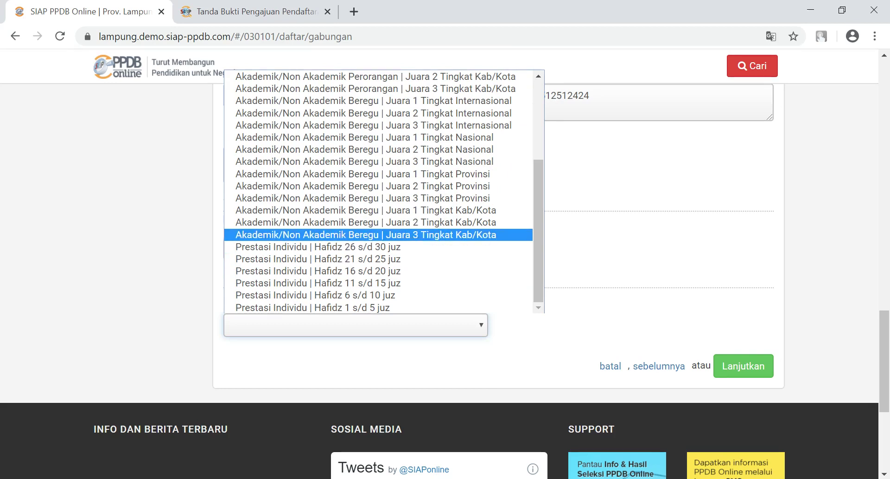
scroll(538, 232, "up", 6)
scroll(538, 232, "down", 6)
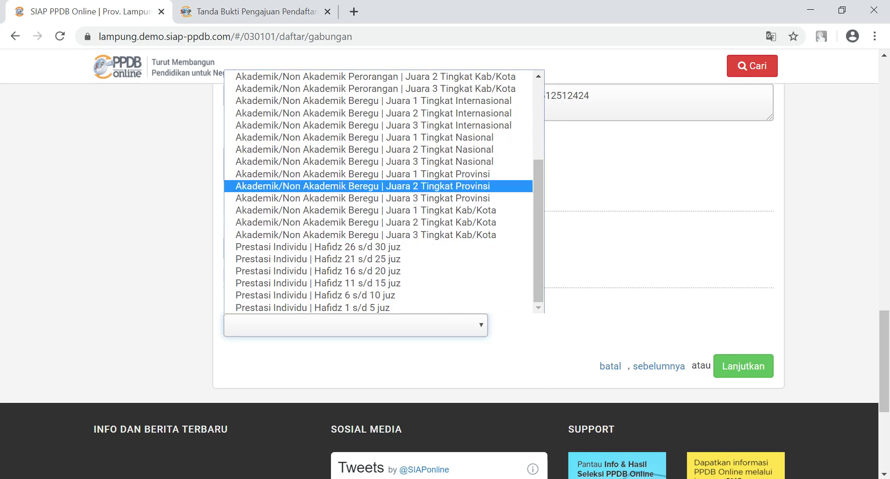
left_click(362, 198)
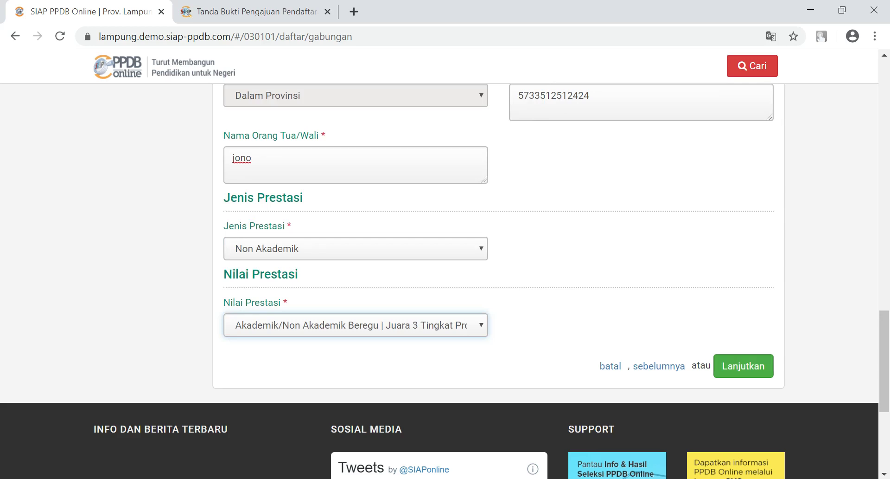
scroll(445, 278, "up", 3)
scroll(446, 278, "down", 4)
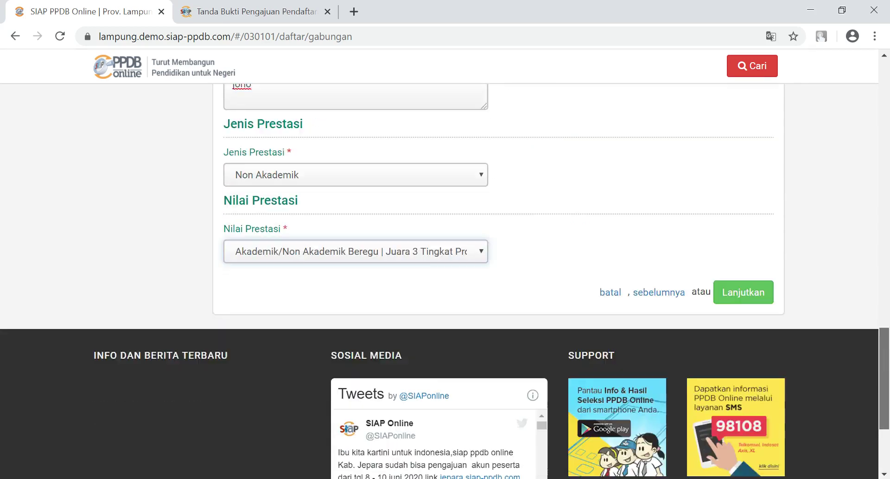
scroll(445, 278, "up", 10)
scroll(499, 278, "down", 10)
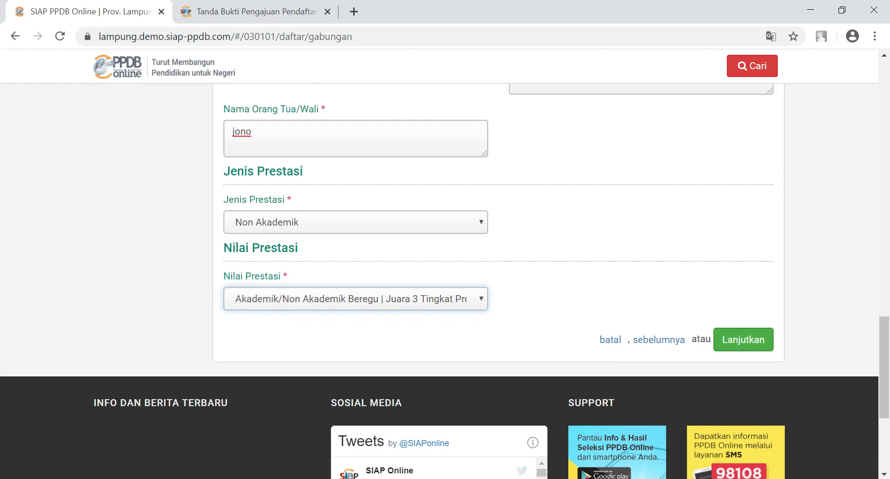
Step: Advance to the Unggah Berkas upload step, then open the Perpindahan Tugas Orang Tua track
left_click(743, 339)
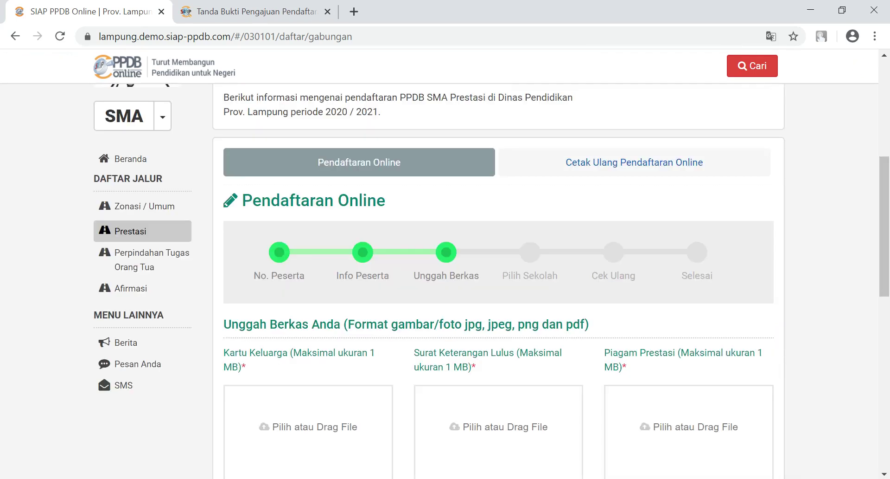
scroll(499, 278, "down", 4)
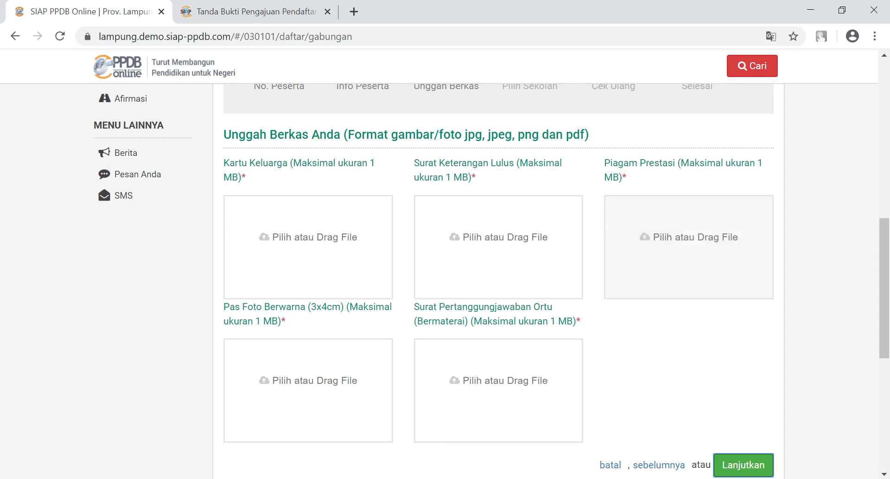
scroll(491, 278, "up", 3)
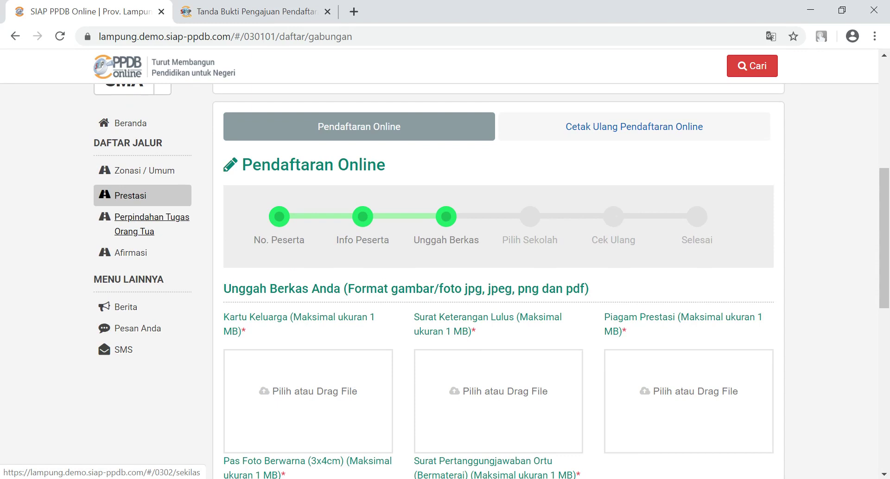
left_click(152, 217)
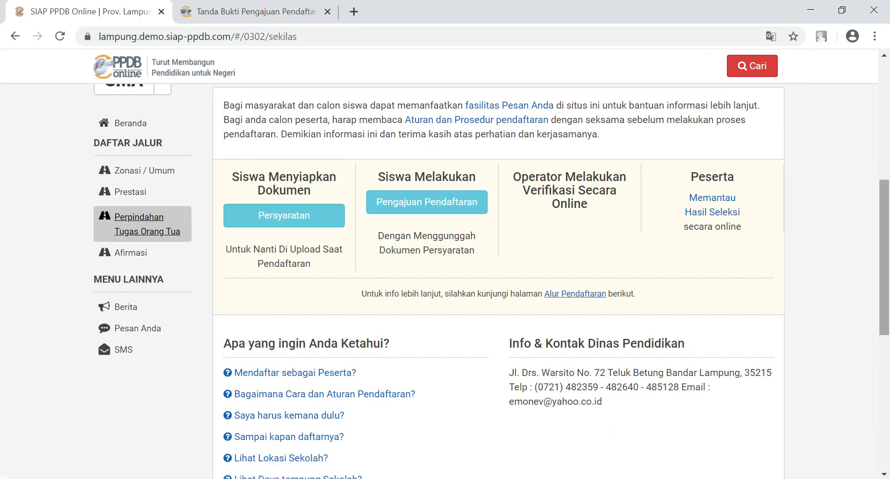
Step: Start a Perpindahan Tugas Orang Tua registration with the pasted exam number, Dalam Provinsi, Reguler, 2020
left_click(427, 202)
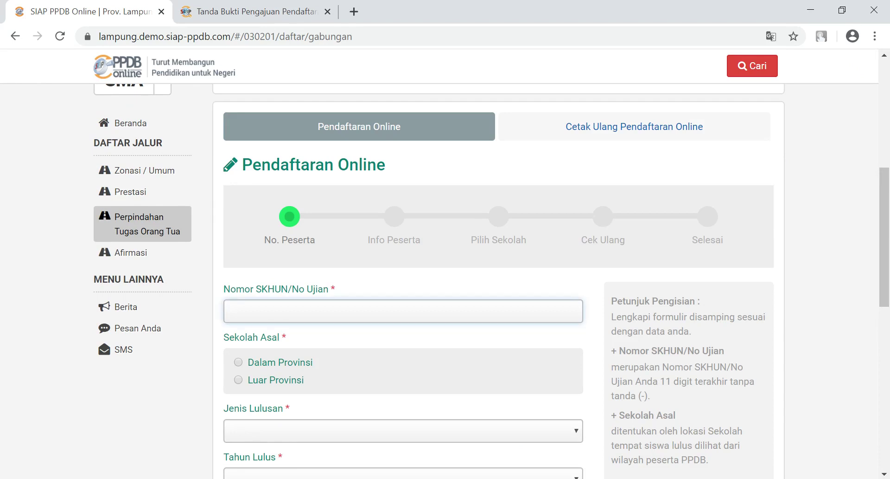
key("ctrl+v")
left_click(238, 361)
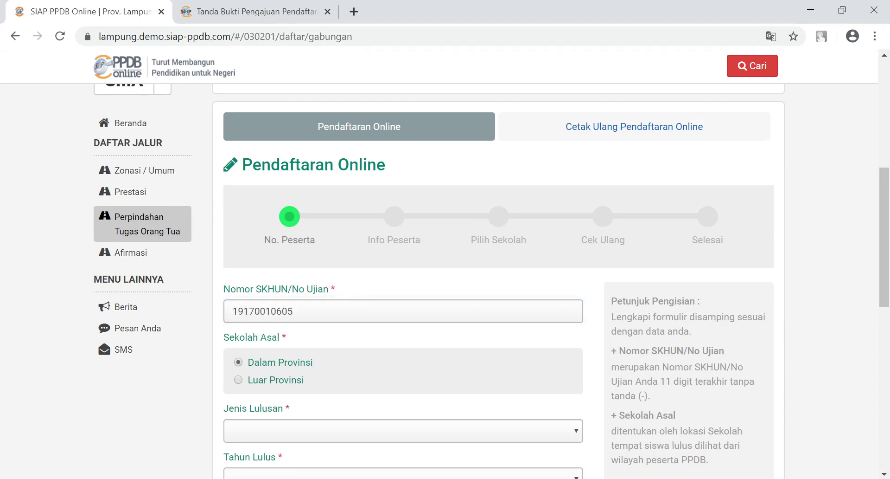
scroll(884, 260, "down", 3)
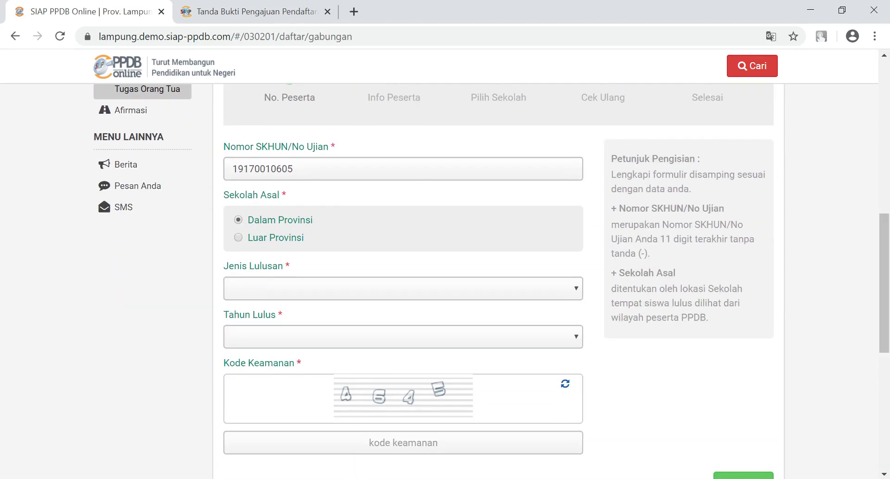
left_click(404, 288)
left_click(253, 305)
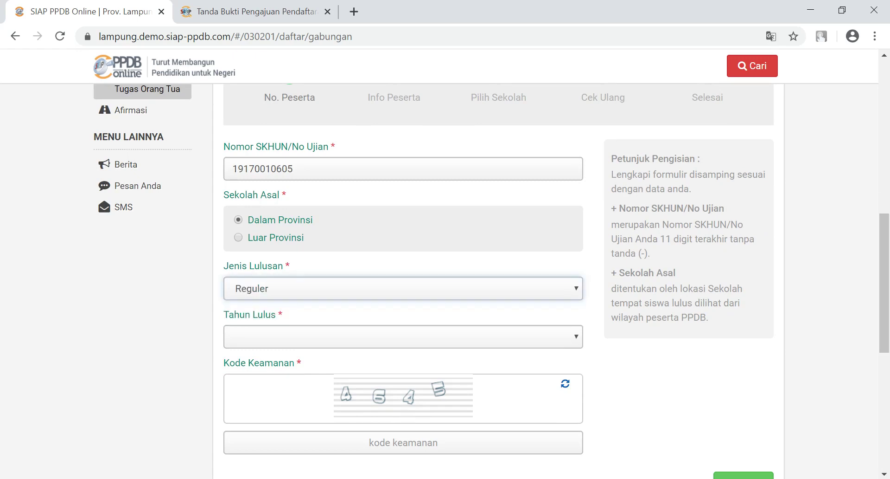
left_click(404, 337)
left_click(252, 354)
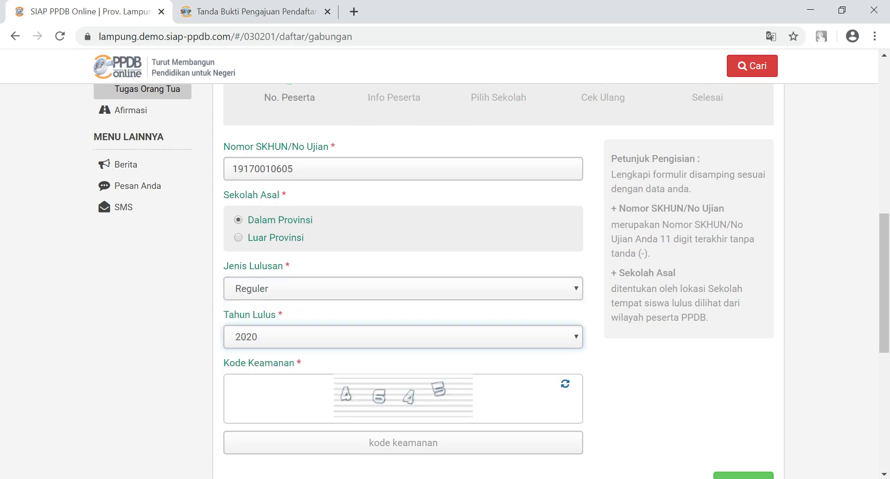
Step: Enter the security code and submit, getting error 19556: already registered via Prestasi
left_click(403, 442)
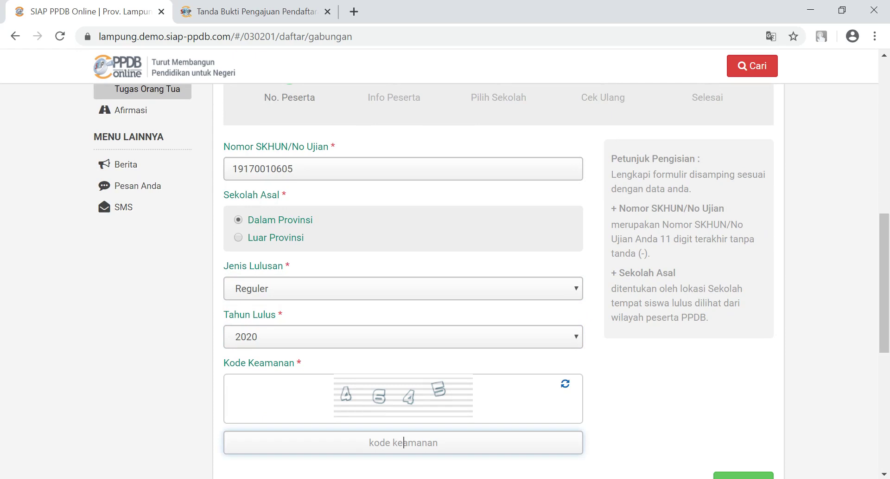
type("4645")
left_click_drag(884, 283, 885, 321)
left_click(743, 363)
left_click_drag(885, 217, 885, 243)
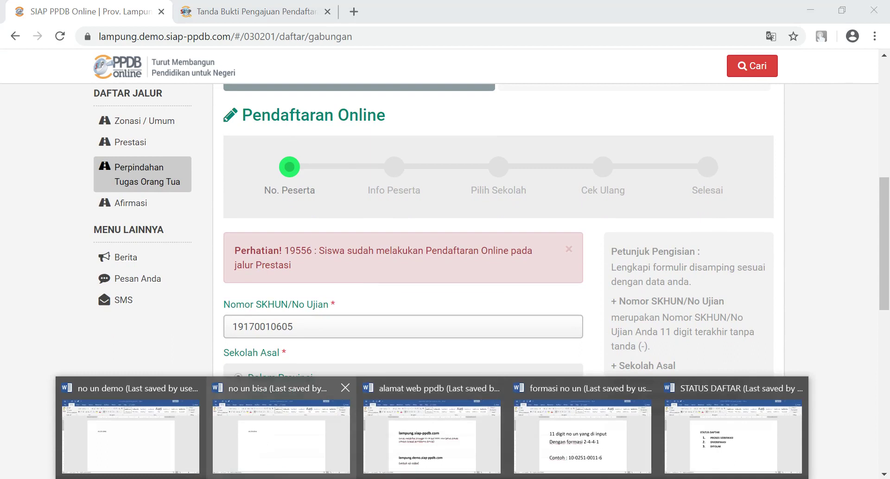
Step: Check the 'no un bisa' exam-number note in Word, then reselect the exam number in the form
left_click(128, 429)
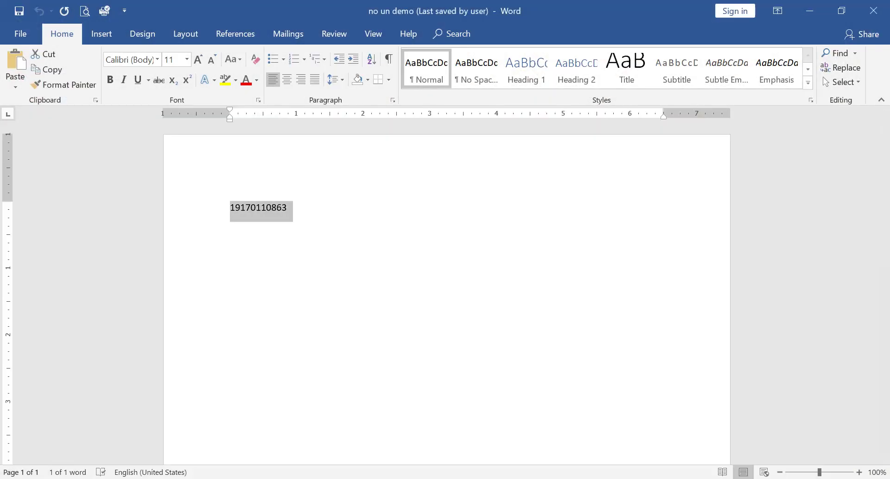
left_click(281, 429)
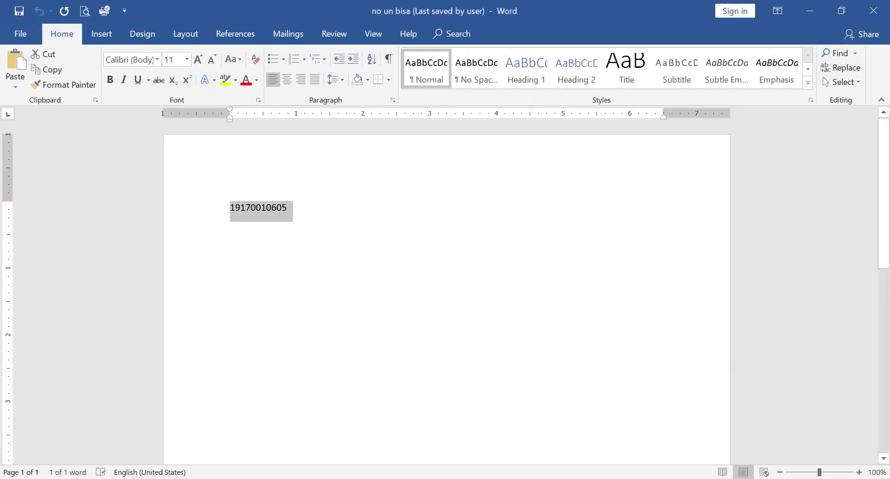
left_click(432, 478)
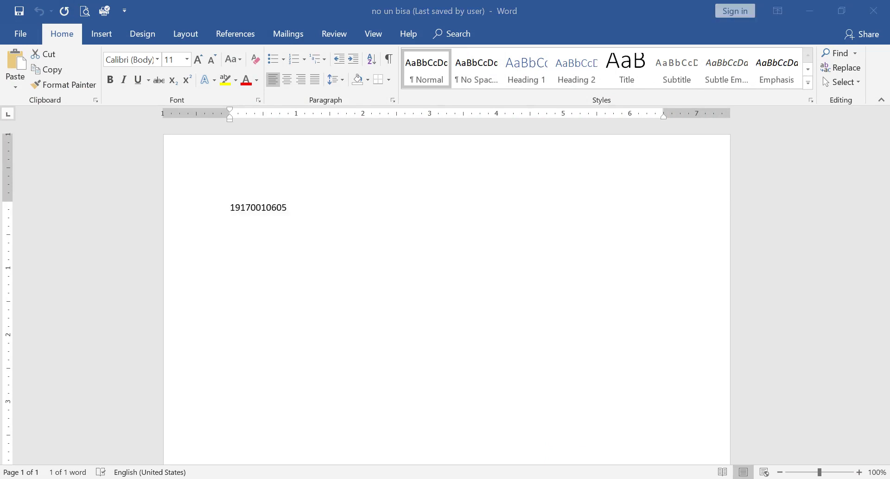
key("alt+Tab")
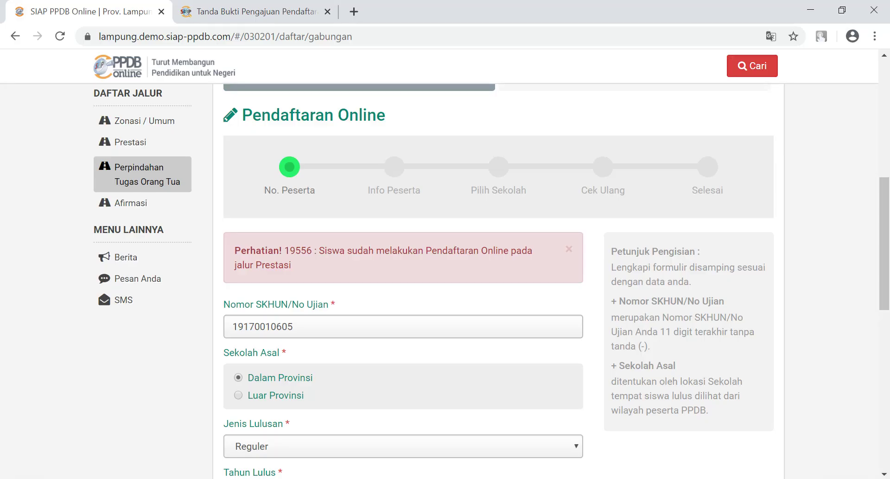
key("ctrl+a")
key("ctrl+v")
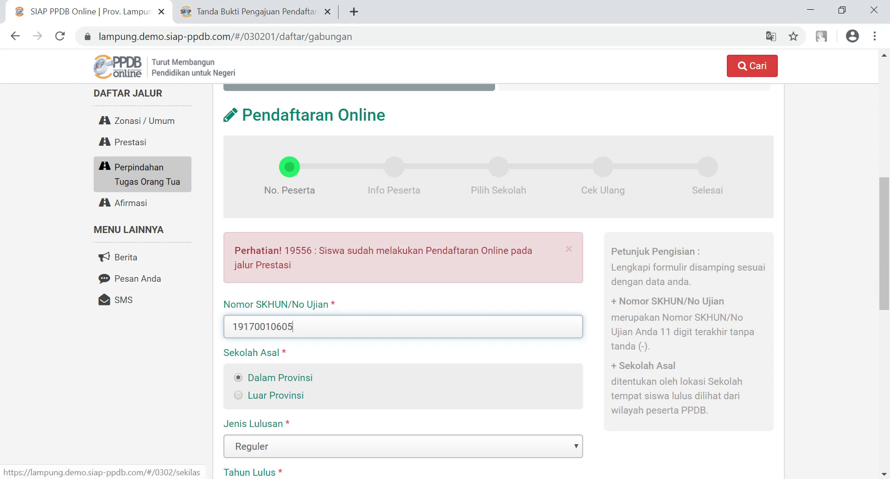
scroll(445, 278, "down", 6)
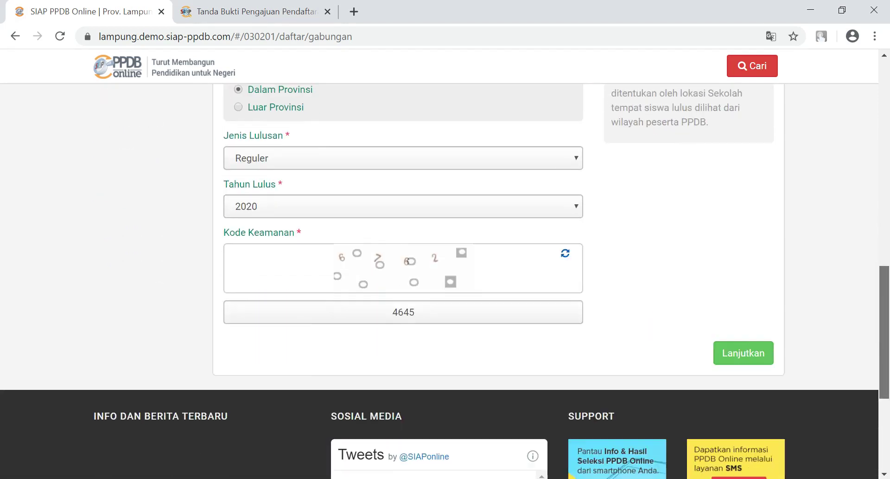
scroll(445, 278, "up", 7)
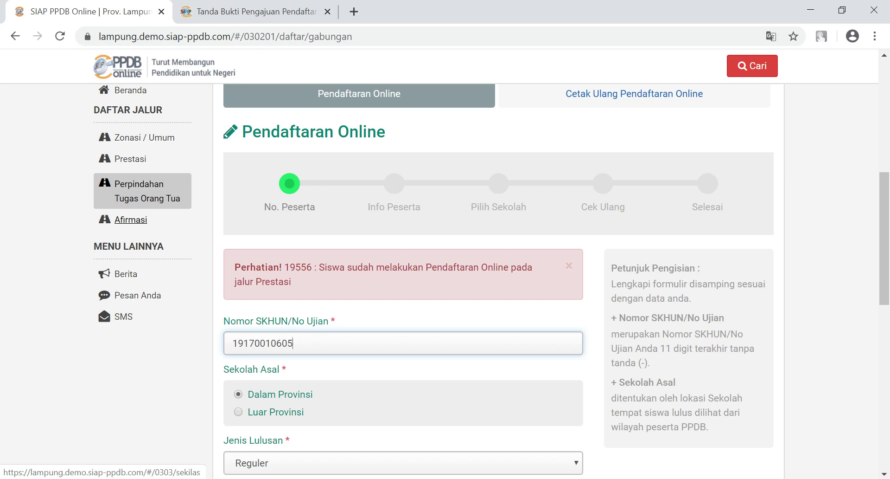
left_click_drag(884, 236, 884, 177)
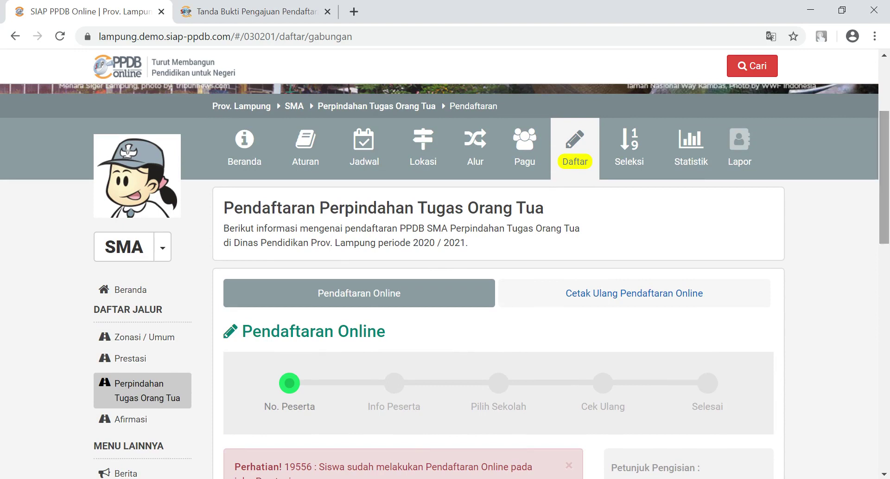
left_click_drag(885, 178, 884, 148)
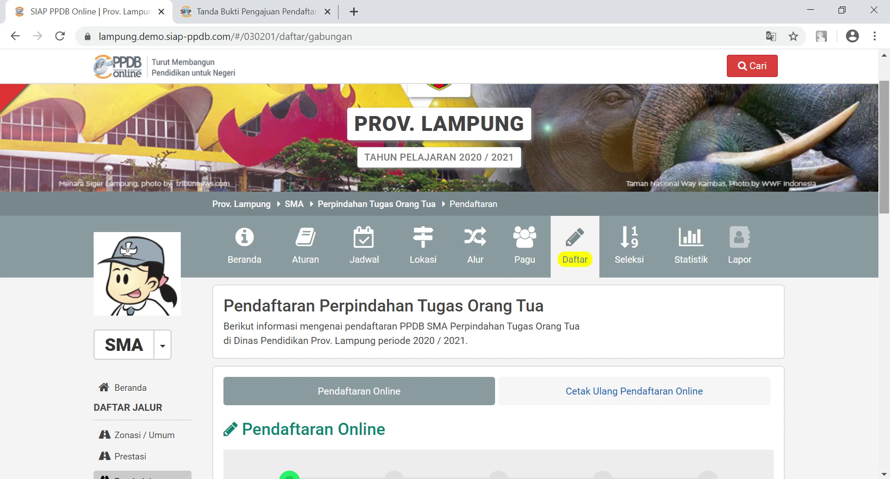
mouse_move(884, 151)
left_mouse_down()
mouse_move(885, 169)
mouse_move(884, 141)
left_mouse_up()
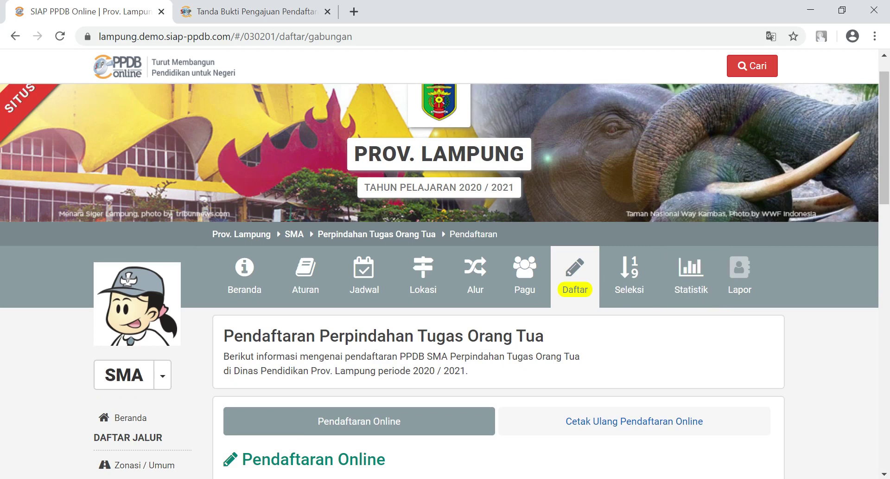
scroll(884, 139, "down", 9)
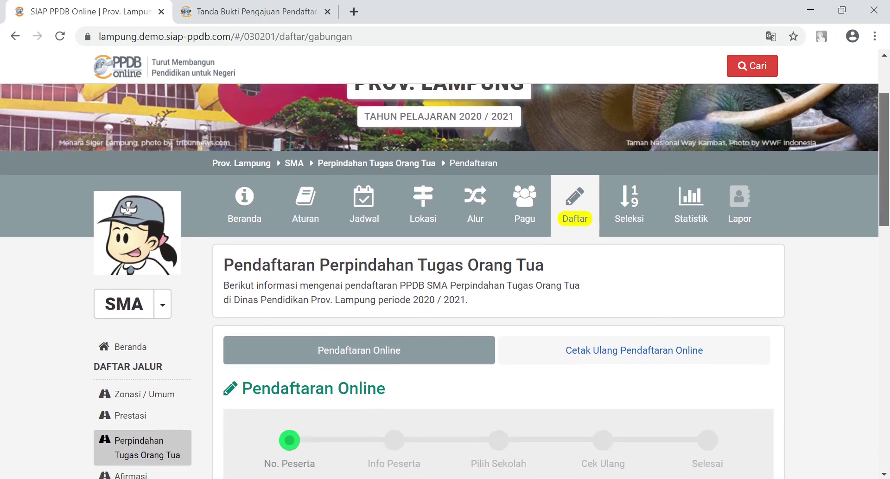
scroll(884, 275, "up", 10)
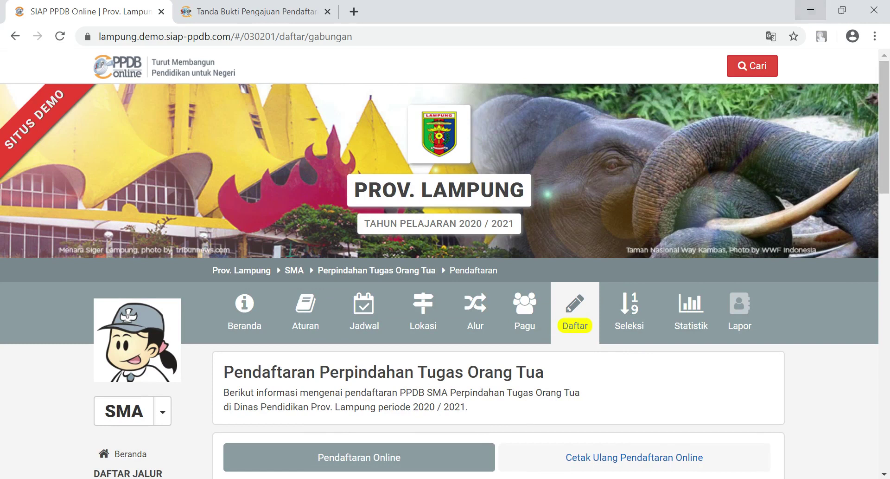
left_click(783, 478)
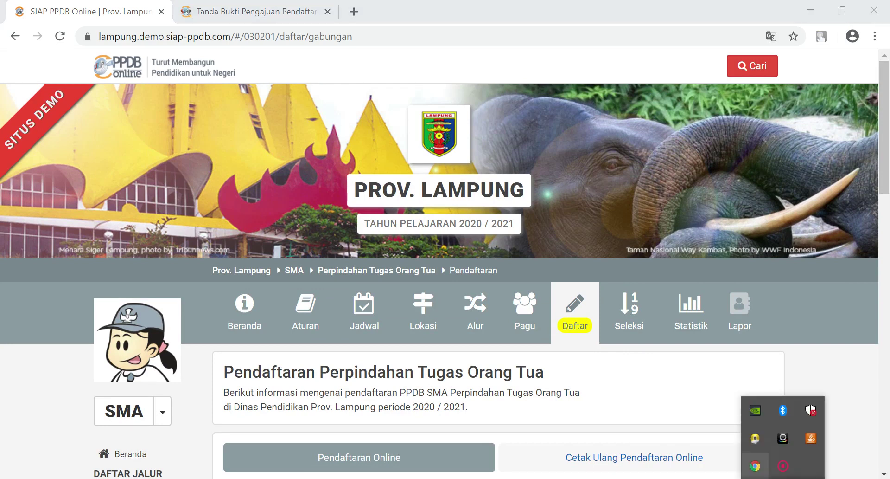